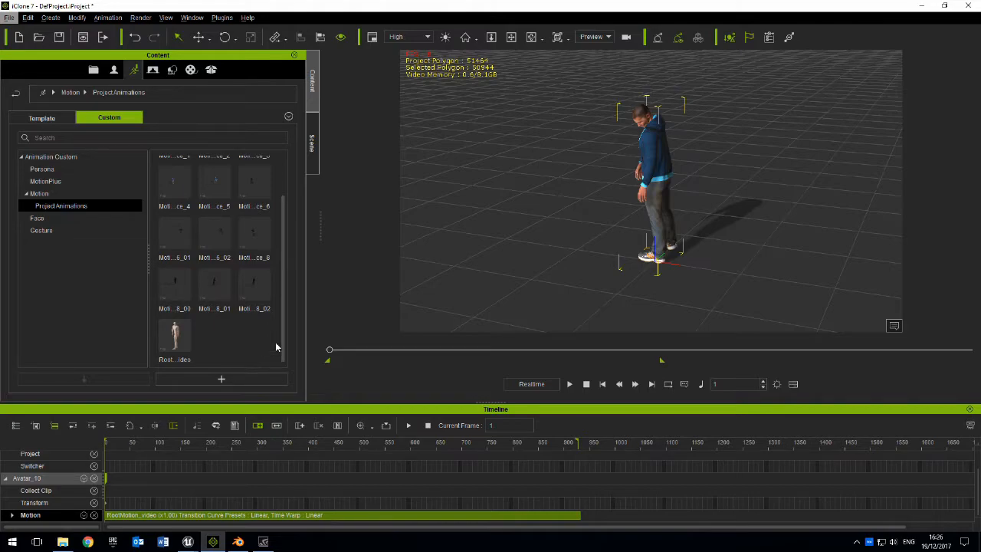
# Preview the avatar's RootMotion_video animation and stop the playback.
pyautogui.click(568, 384)
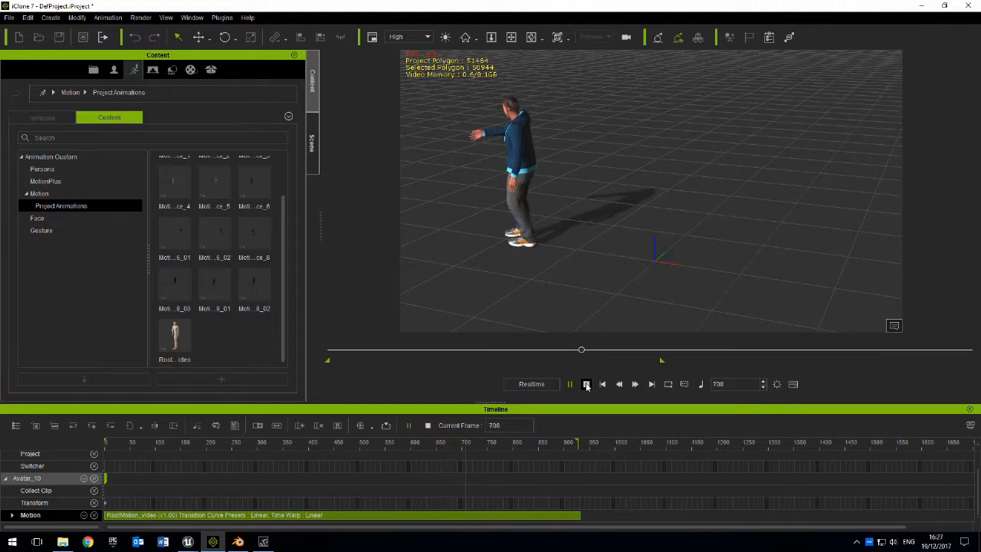
pyautogui.click(586, 384)
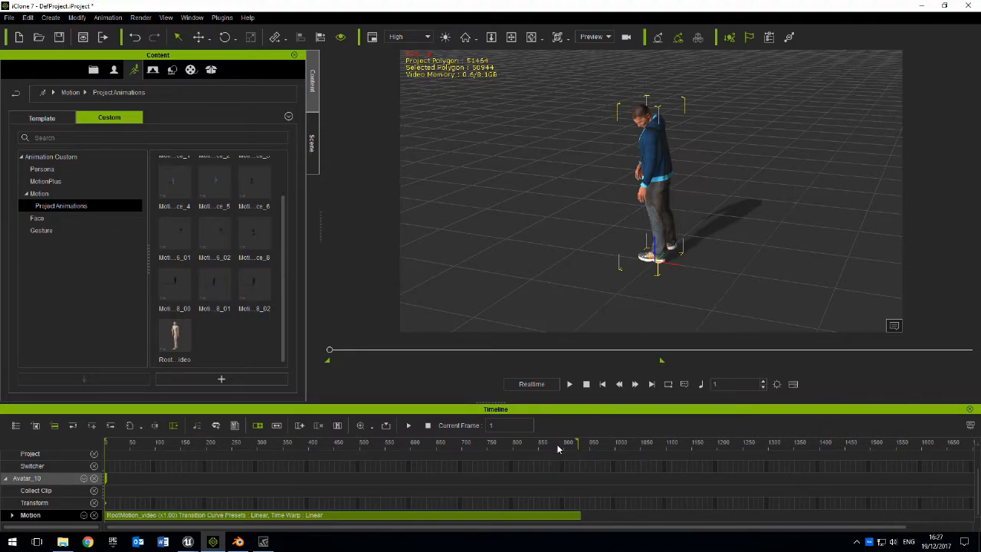
# Set up an FBX export of the avatar with the Unreal target preset and a frame rate of 30 fps (NTSC).
pyautogui.click(6, 17)
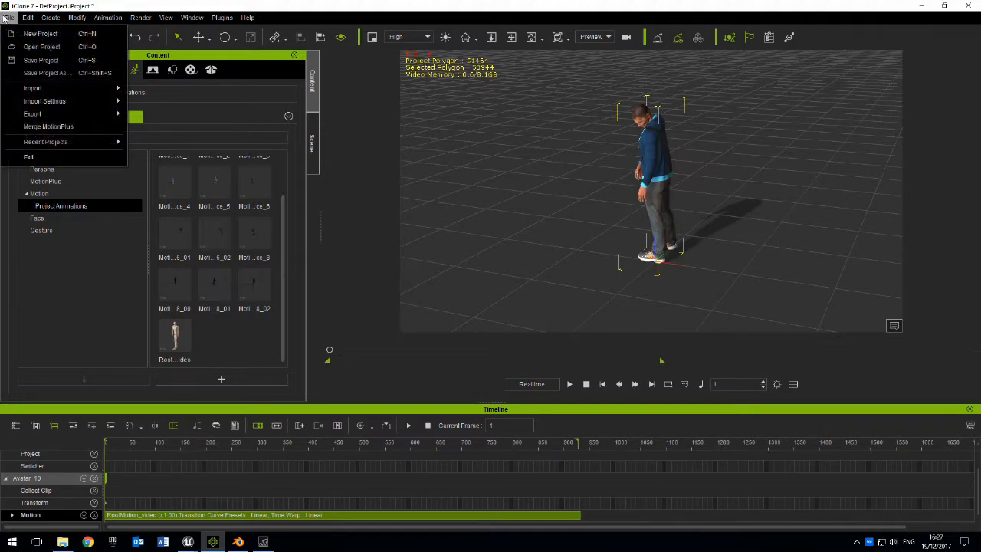
pyautogui.moveTo(61, 114)
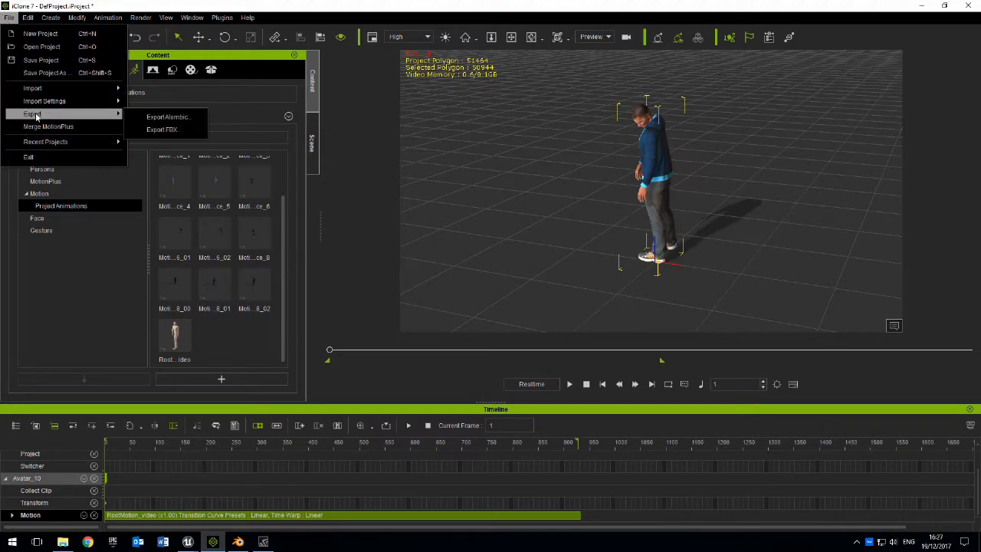
pyautogui.click(172, 129)
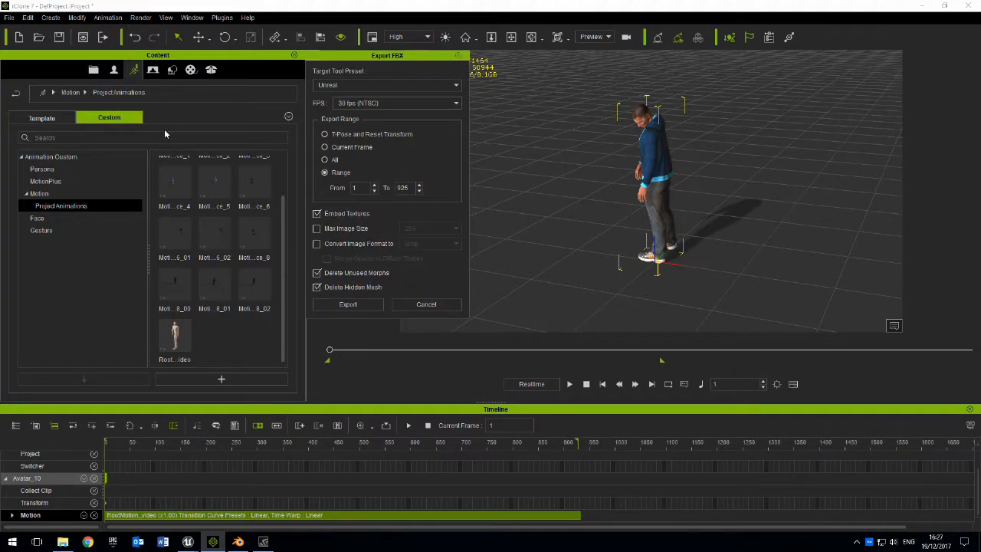
pyautogui.click(346, 84)
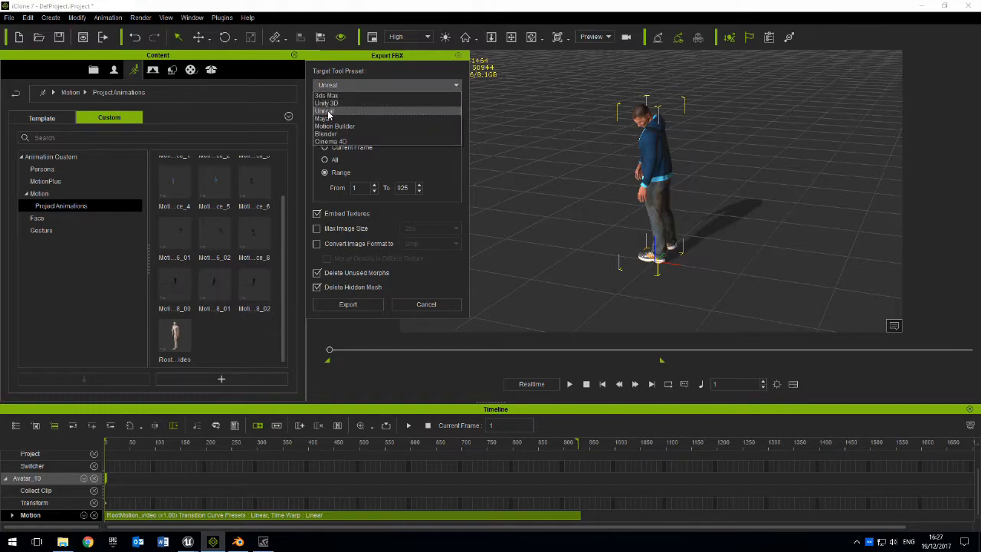
pyautogui.click(328, 111)
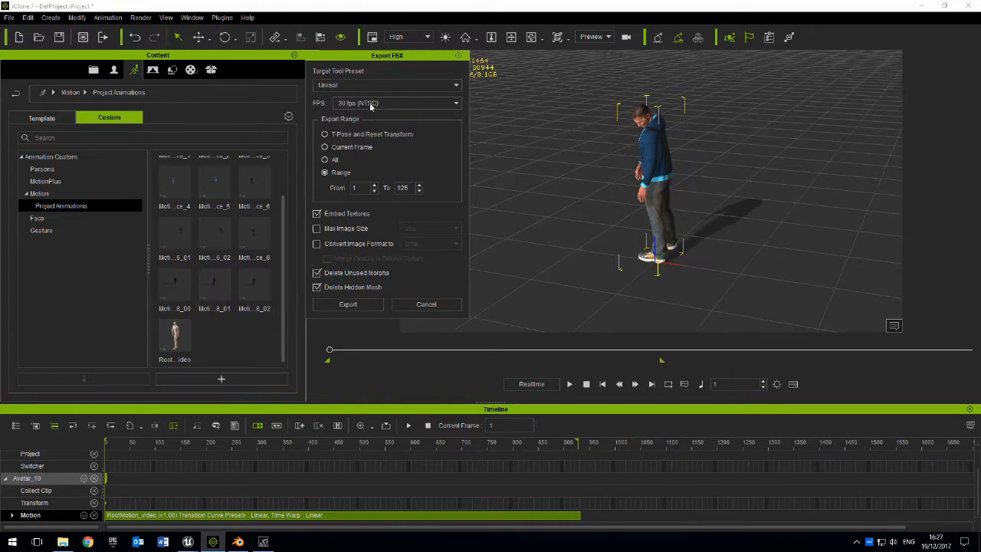
pyautogui.click(370, 104)
pyautogui.click(351, 124)
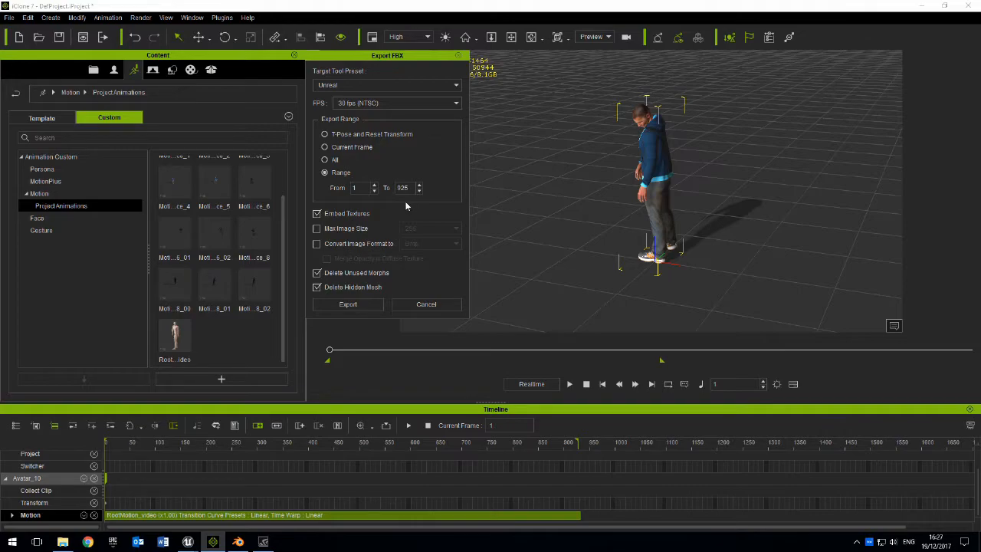
pyautogui.click(354, 305)
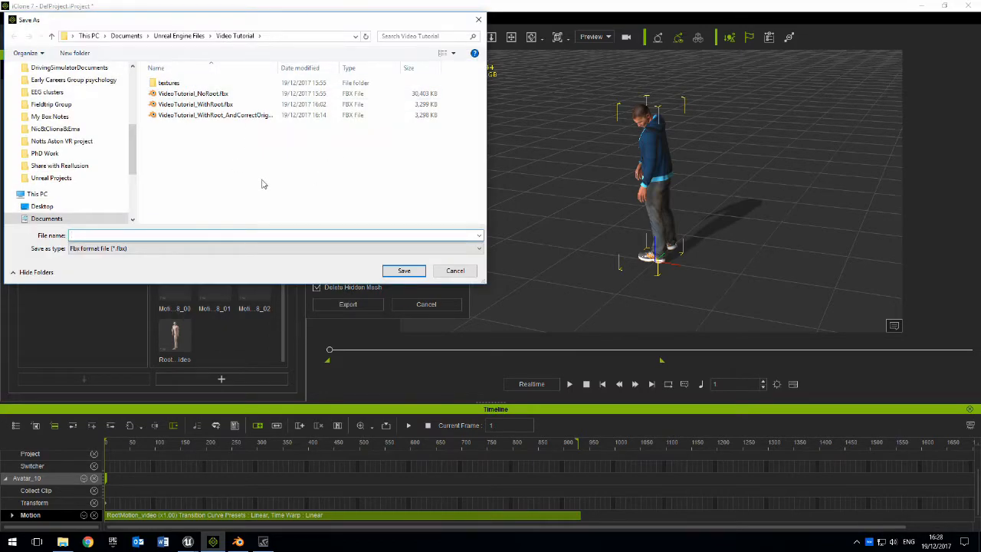
pyautogui.click(217, 95)
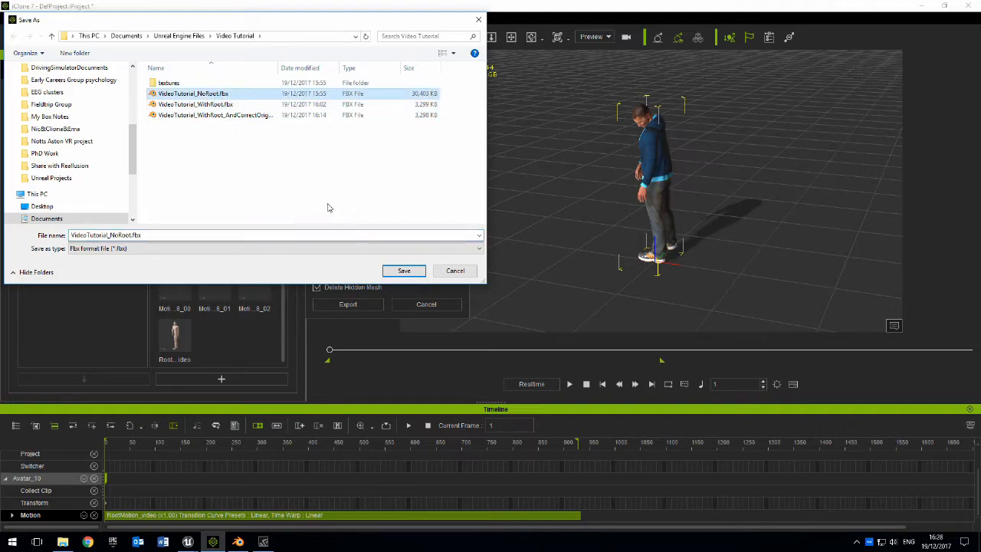
pyautogui.click(459, 273)
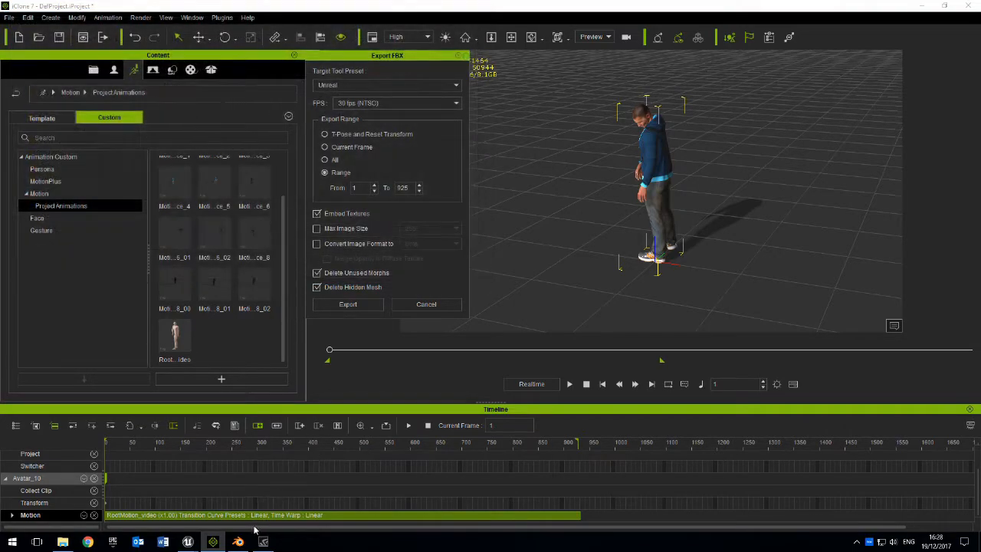
# Switch to Blender and reload the start-up file to get an empty scene.
pyautogui.click(237, 541)
pyautogui.click(30, 19)
pyautogui.click(48, 36)
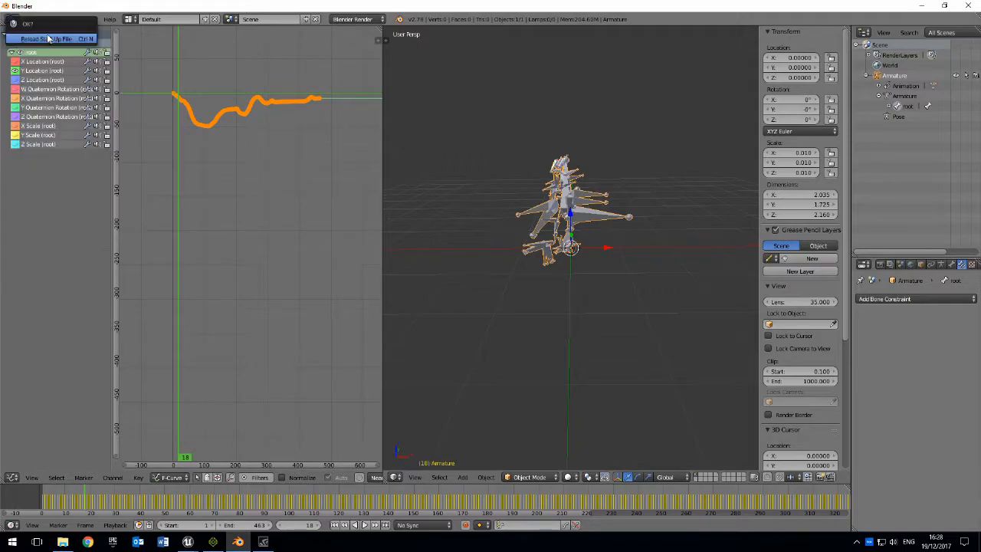
pyautogui.click(57, 39)
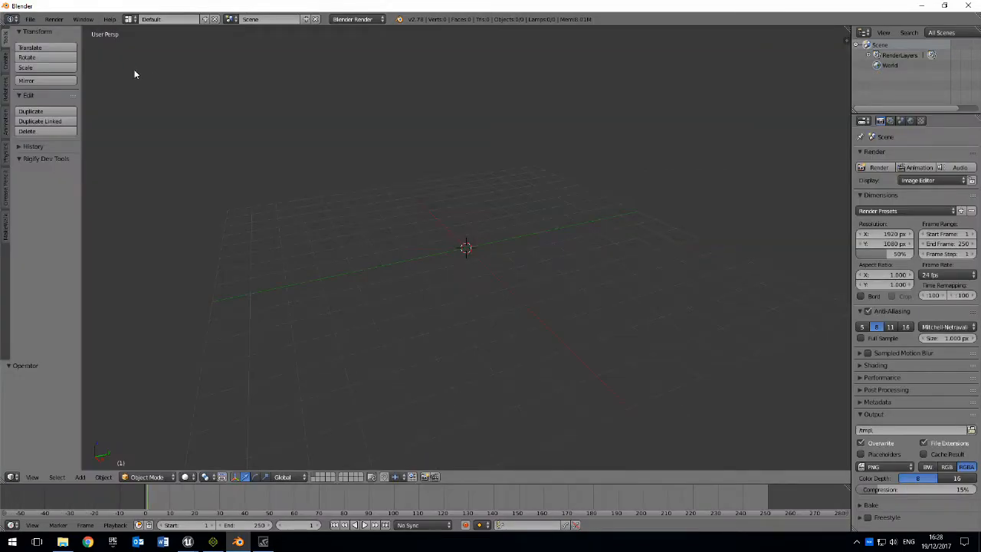
# Import VideoTutorial_NoRoot.fbx from the Video Tutorial folder inside Unreal Engine Files.
pyautogui.click(30, 19)
pyautogui.moveTo(63, 208)
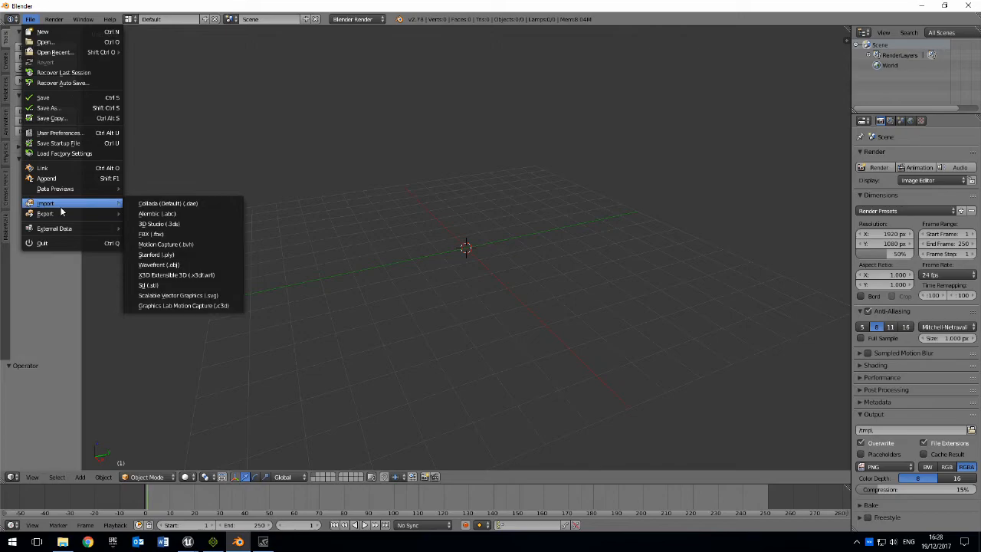
pyautogui.click(157, 234)
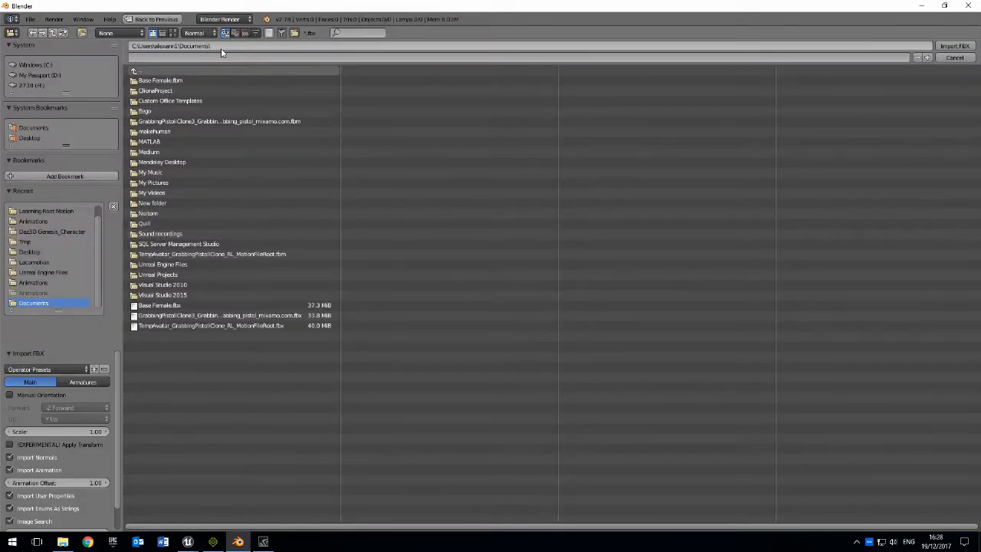
pyautogui.write('C:\\Users\\alexann1\\Documents\\Unreal Engine Files\\Video Tutorial')
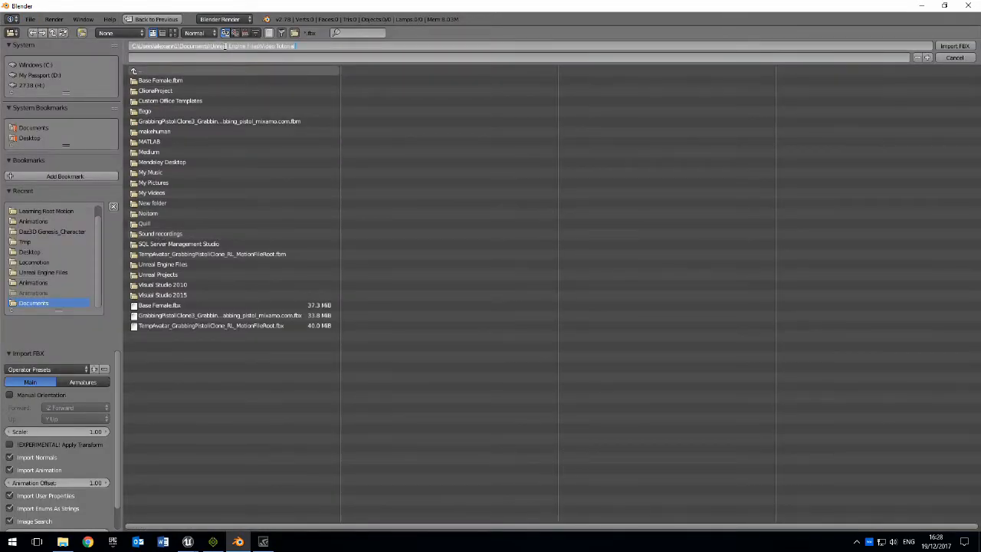
pyautogui.press('Return')
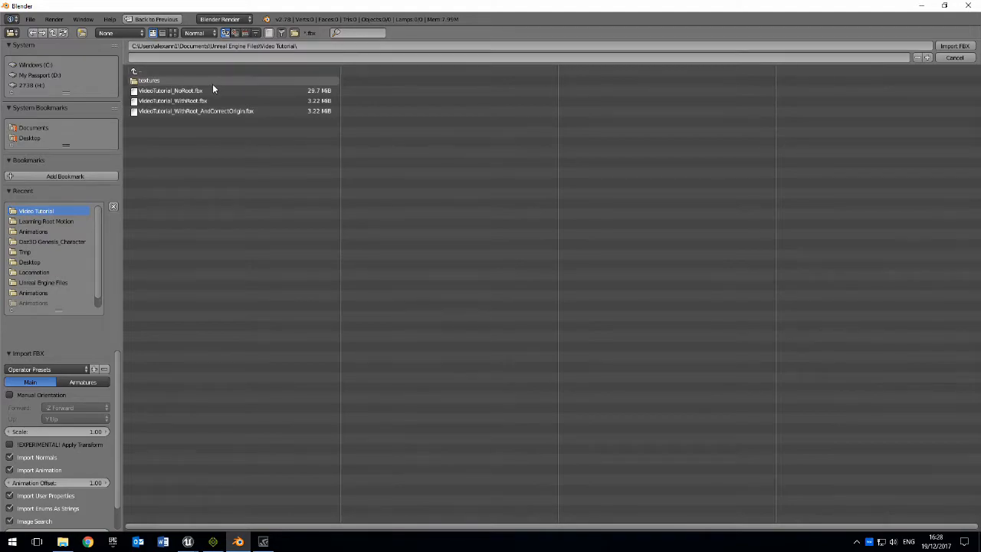
pyautogui.click(184, 91)
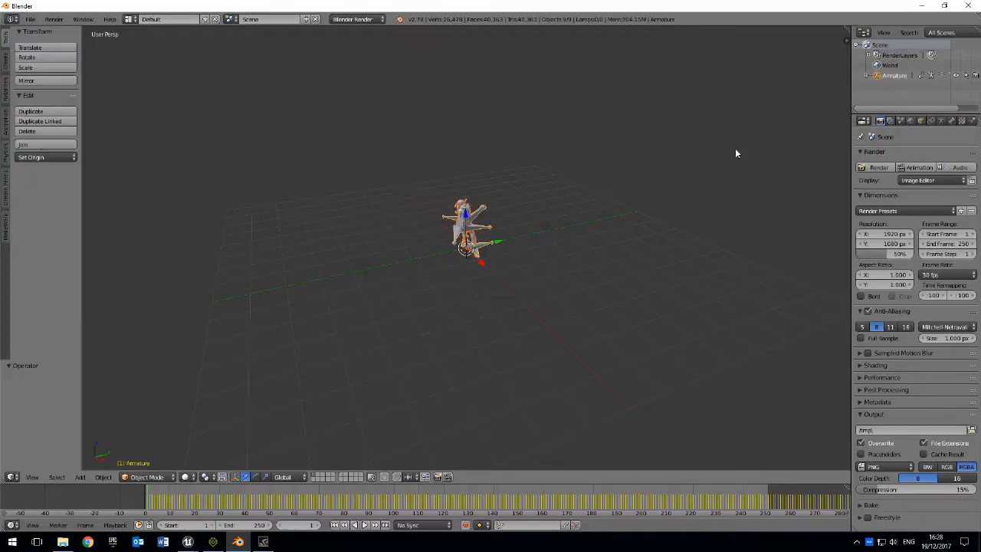
# Delete all the meshes under the armature, from CC_Base_Body to Tank top, leaving only the skeleton.
pyautogui.click(866, 75)
pyautogui.moveTo(875, 113); pyautogui.dragTo(875, 262)
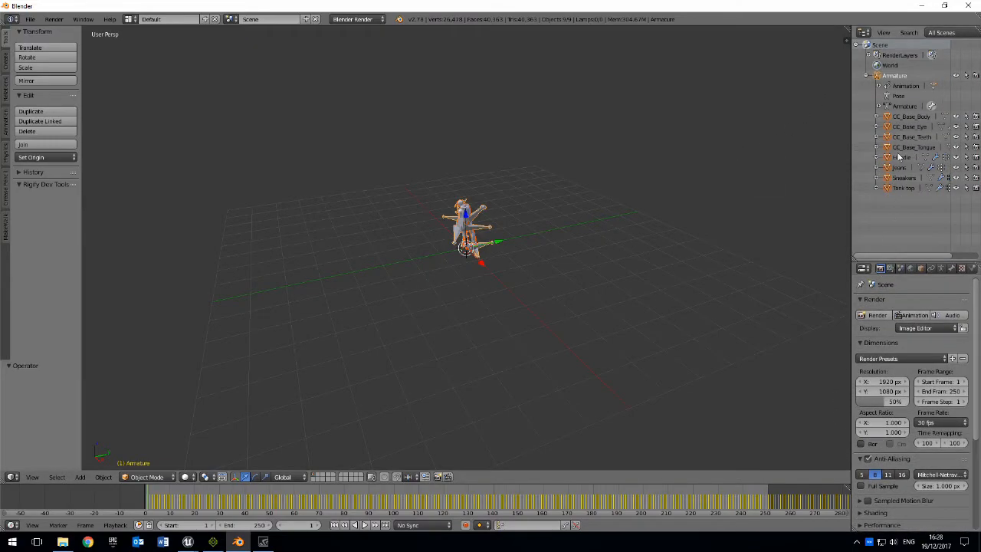
pyautogui.click(891, 116)
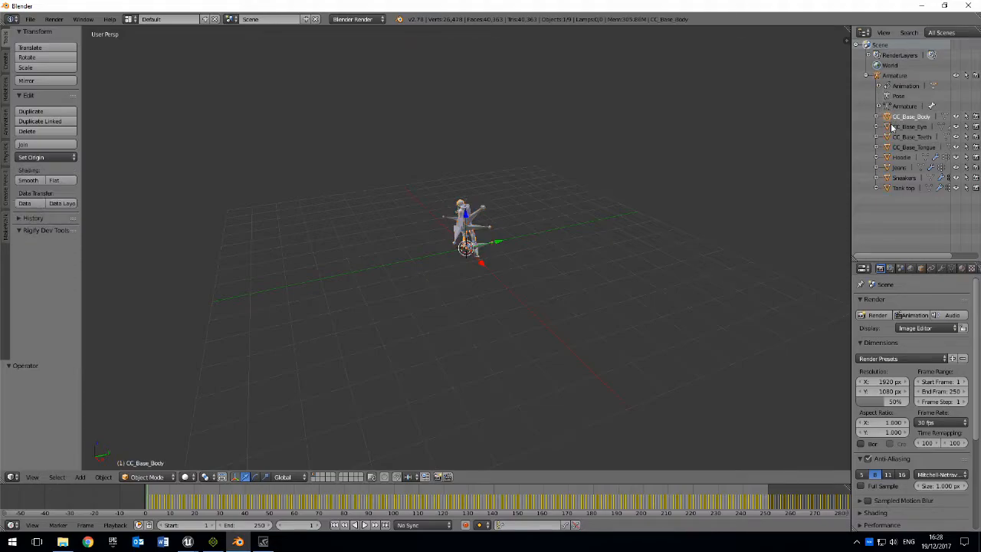
pyautogui.keyDown('shift'); pyautogui.click(888, 126); pyautogui.keyUp('shift')
pyautogui.keyDown('shift'); pyautogui.click(888, 137); pyautogui.keyUp('shift')
pyautogui.keyDown('shift'); pyautogui.click(888, 147); pyautogui.keyUp('shift')
pyautogui.keyDown('shift'); pyautogui.click(888, 157); pyautogui.keyUp('shift')
pyautogui.keyDown('shift'); pyautogui.click(888, 167); pyautogui.keyUp('shift')
pyautogui.keyDown('shift'); pyautogui.click(887, 177); pyautogui.keyUp('shift')
pyautogui.keyDown('shift'); pyautogui.click(888, 188); pyautogui.keyUp('shift')
pyautogui.press('x')
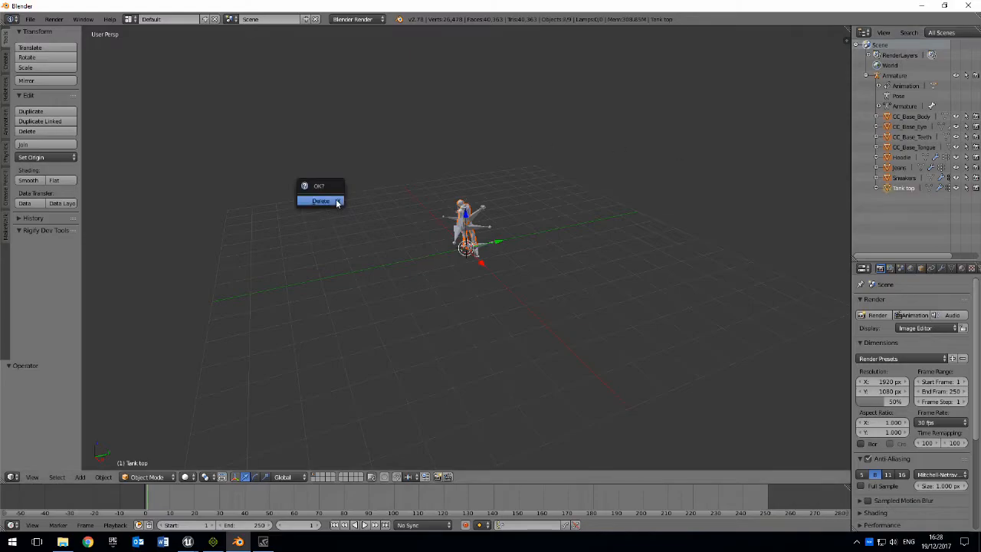
pyautogui.click(337, 201)
# Expand the armature's bone hierarchy down to the children of the pelvis and widen the outliner.
pyautogui.click(879, 96)
pyautogui.click(888, 107)
pyautogui.click(897, 107)
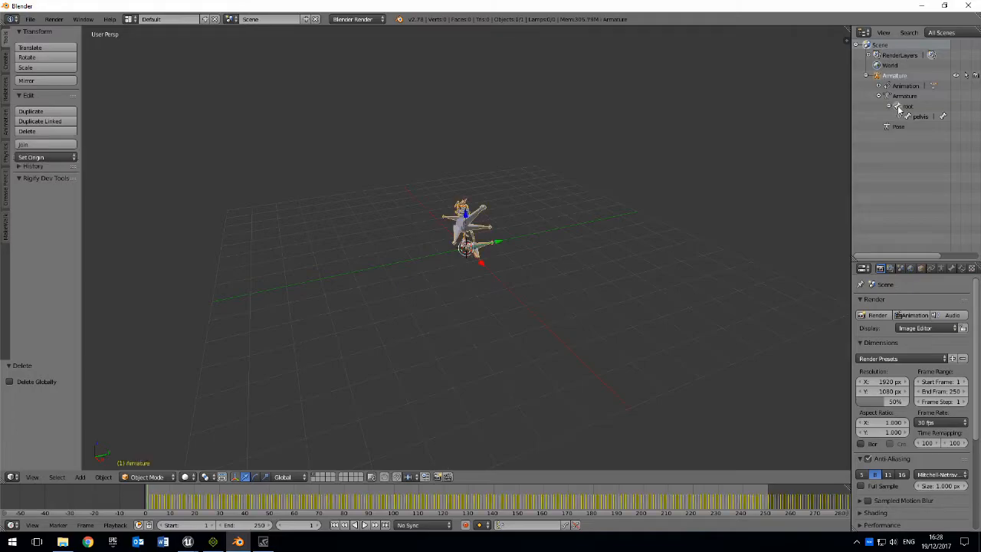
pyautogui.click(899, 116)
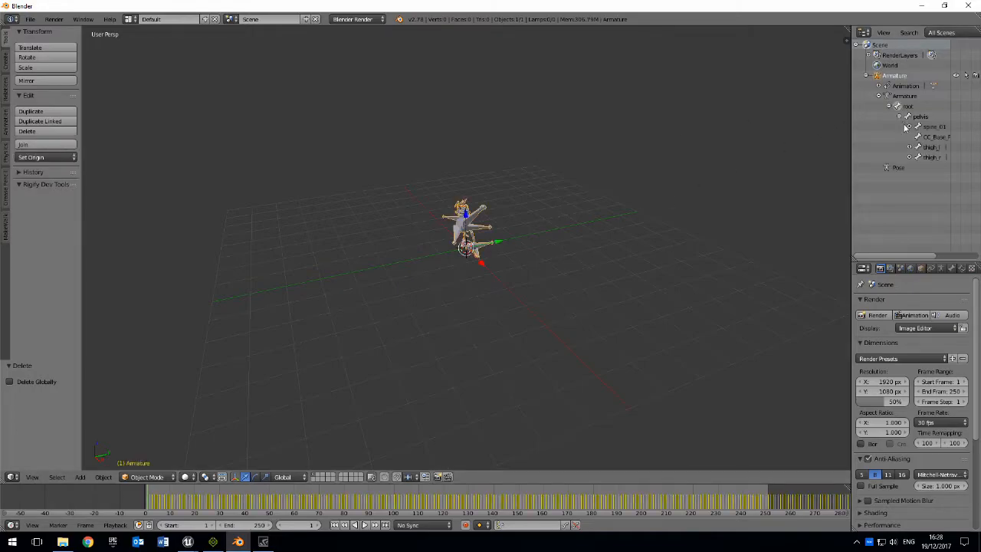
pyautogui.moveTo(849, 123); pyautogui.dragTo(779, 123)
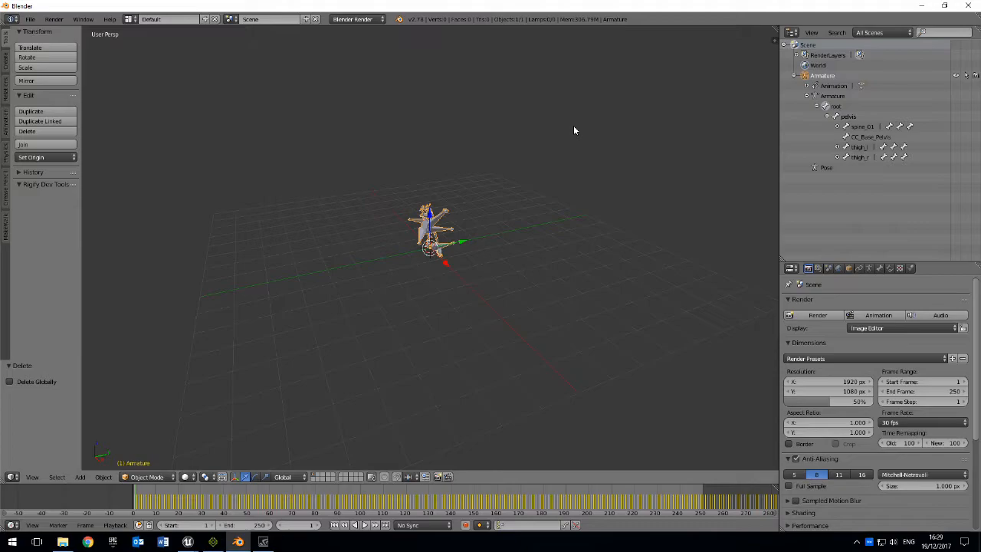
# Play the armature's animation to examine how the root bone and the body move.
pyautogui.hotkey('alt', 'a')
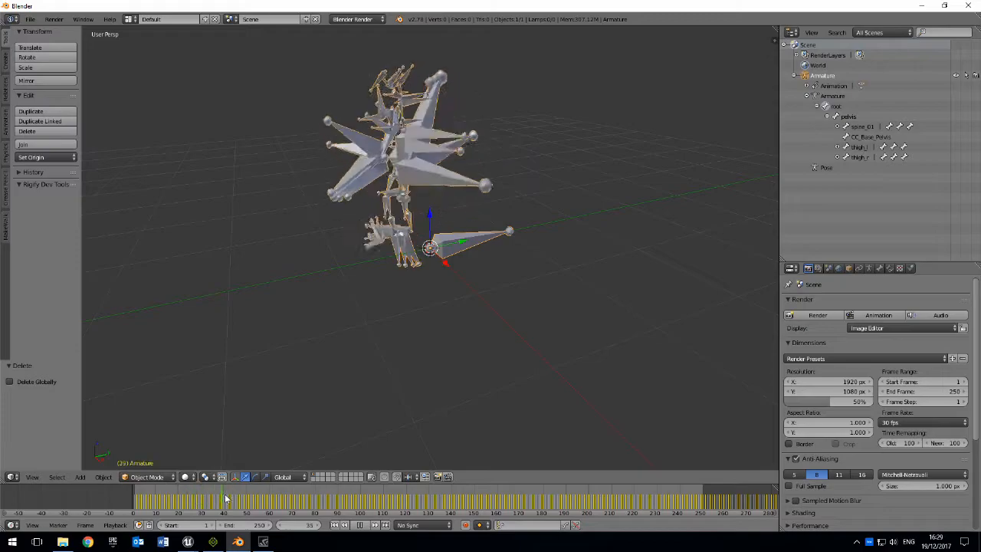
pyautogui.hotkey('alt', 'a')
pyautogui.hotkey('alt', 'a')
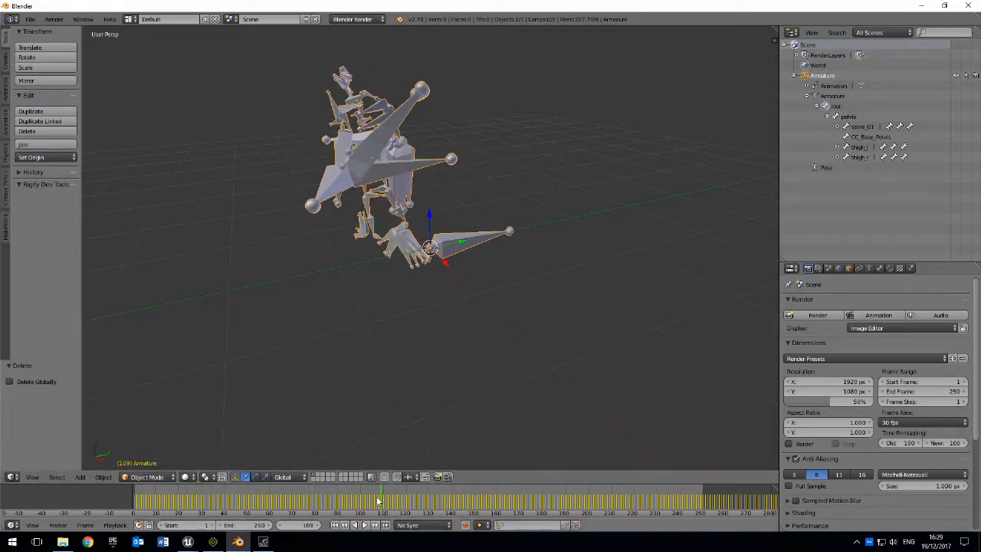
# Move to the last keyframe at frame 463 and set the scene's end frame to 463.
pyautogui.moveTo(609, 491); pyautogui.dragTo(794, 501)
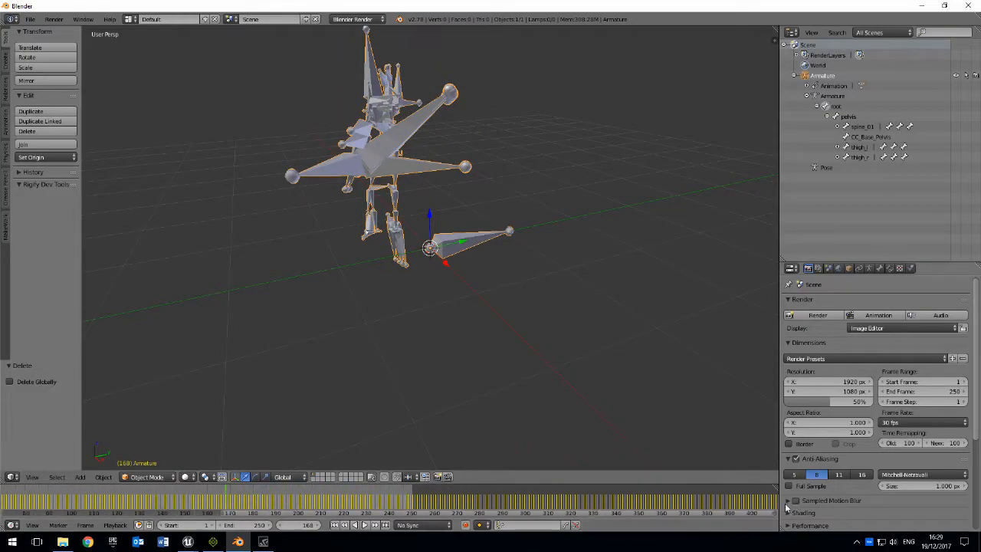
pyautogui.moveTo(550, 515); pyautogui.dragTo(733, 517)
pyautogui.moveTo(656, 498); pyautogui.dragTo(674, 504)
pyautogui.click(259, 524)
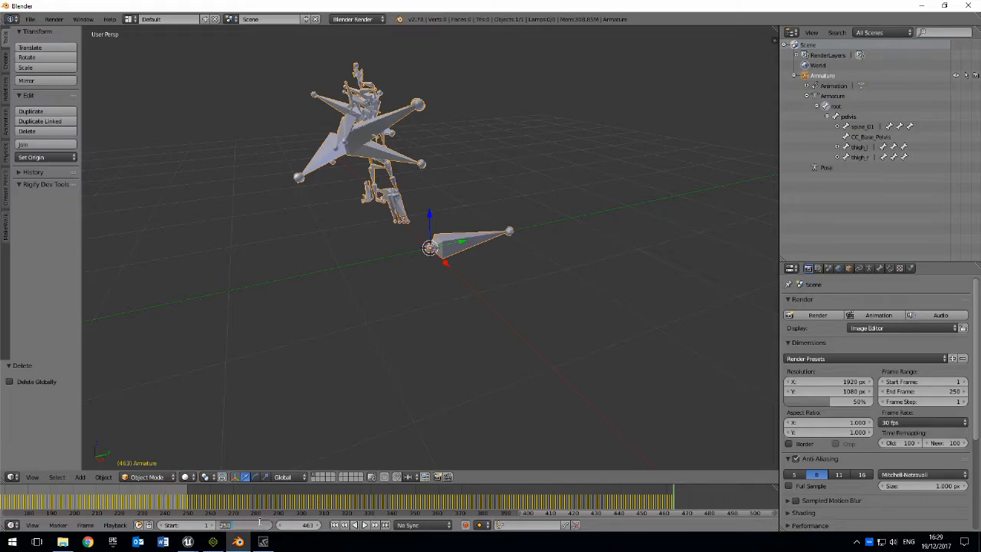
pyautogui.press('BackSpace')
pyautogui.write('463')
pyautogui.press('Return')
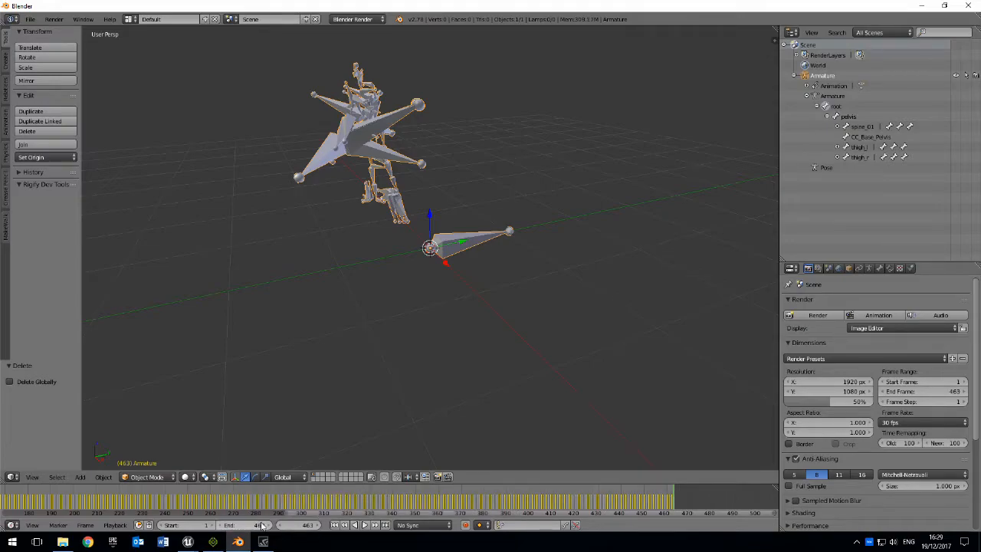
pyautogui.scroll(-1, 269, 511)
pyautogui.scroll(-2, 260, 511)
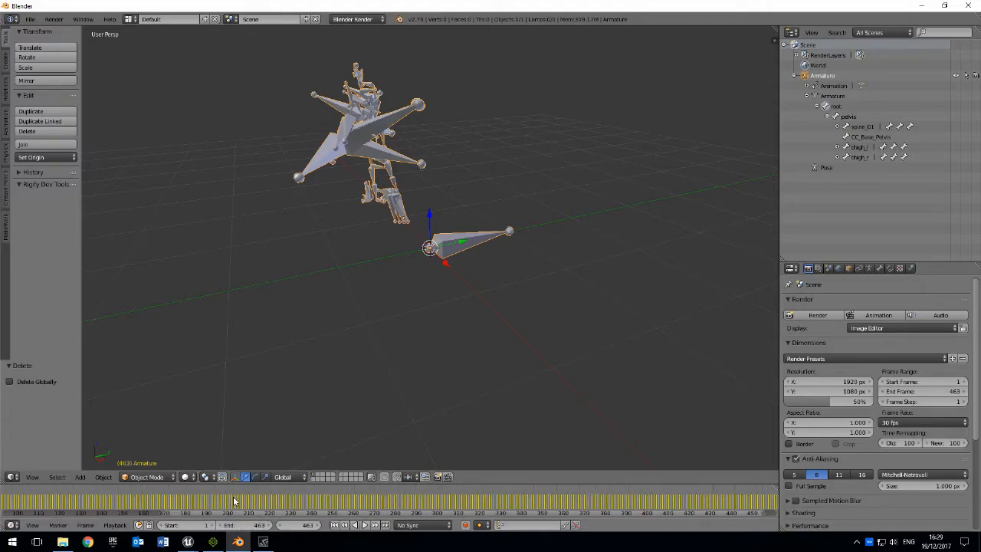
pyautogui.scroll(-1, 205, 507)
pyautogui.moveTo(204, 511); pyautogui.dragTo(174, 514)
pyautogui.scroll(-2, 180, 499)
pyautogui.scroll(1, 181, 497)
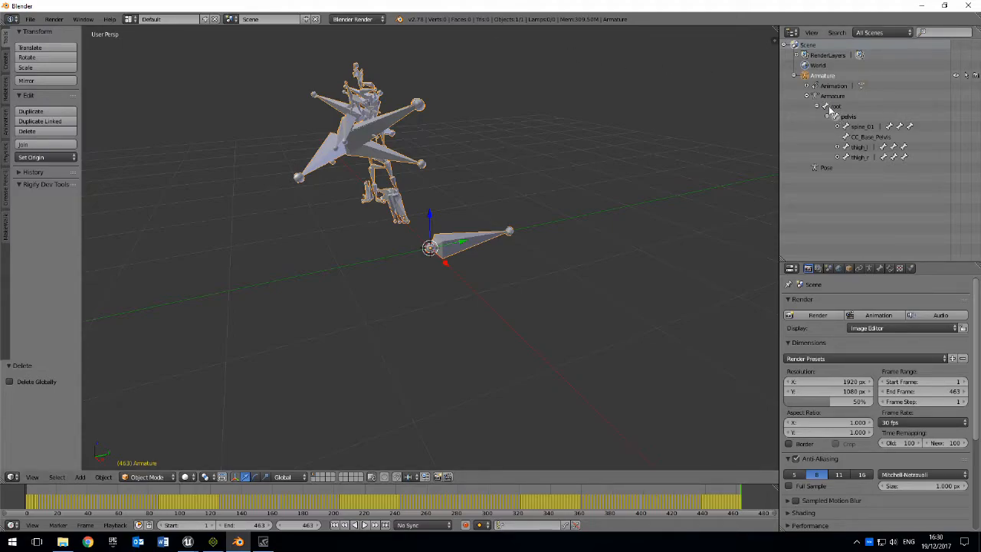
# Put the armature in Edit Mode and clear the pelvis bone's parent in its relations.
pyautogui.click(880, 268)
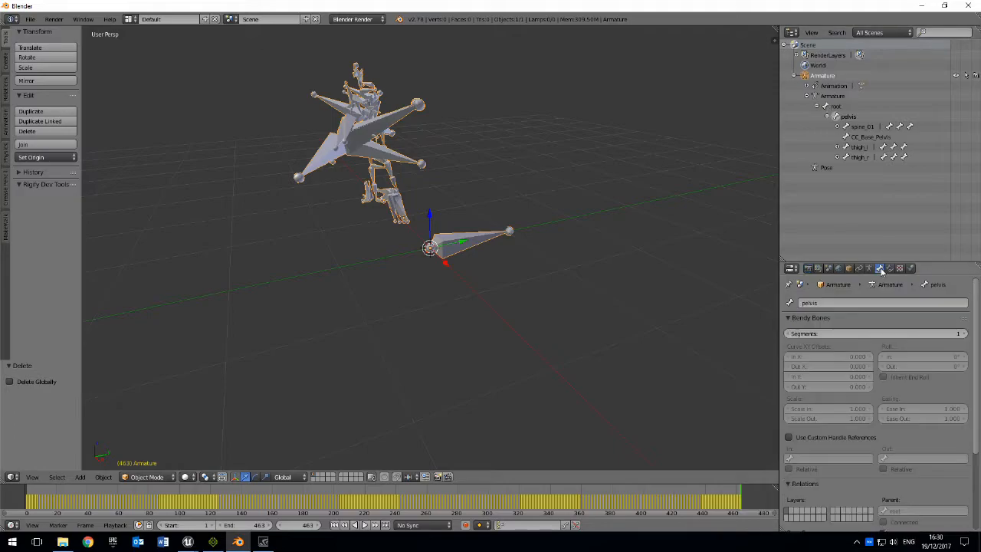
pyautogui.click(147, 477)
pyautogui.click(151, 455)
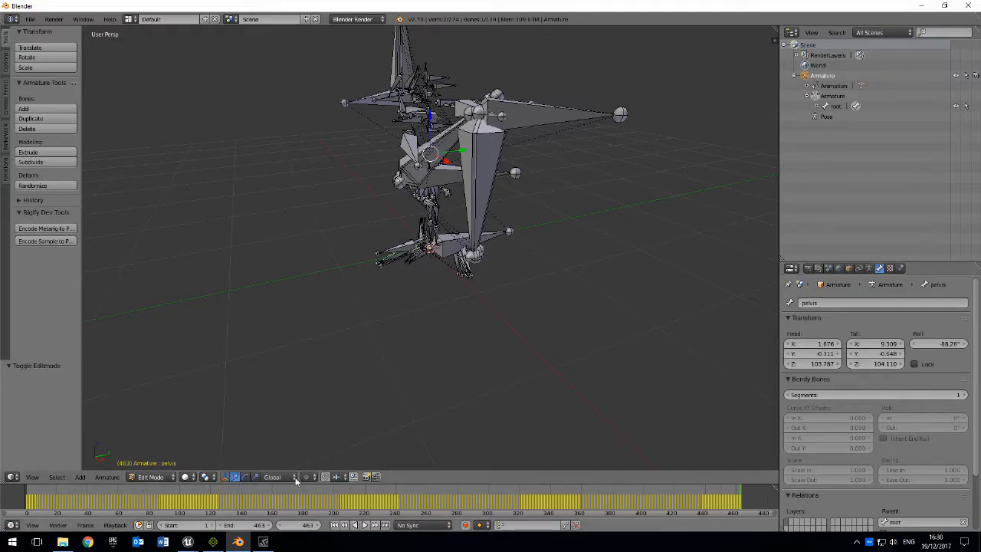
pyautogui.scroll(-2, 976, 399)
pyautogui.scroll(-1, 976, 399)
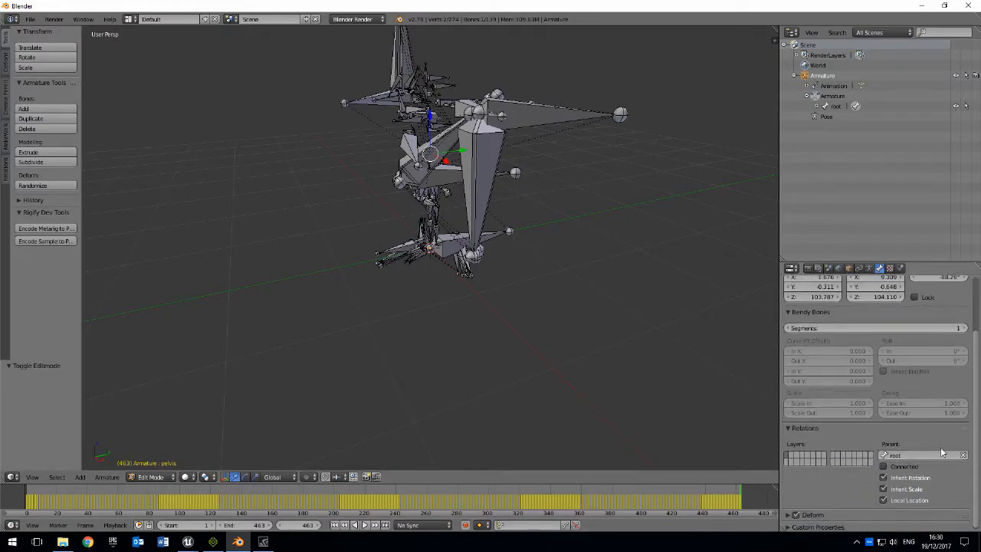
pyautogui.click(963, 456)
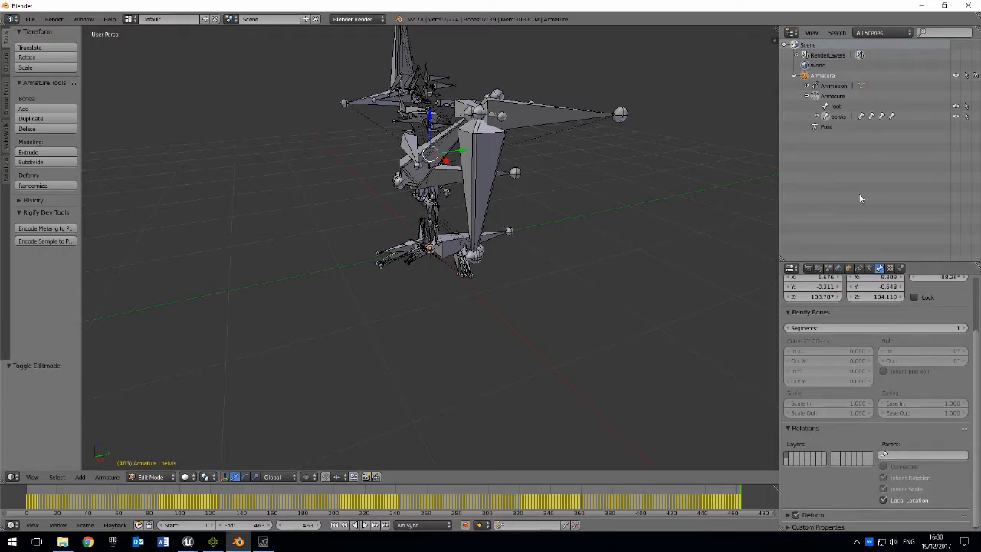
# Select the root bone and switch the armature to Pose Mode.
pyautogui.click(825, 108)
pyautogui.click(826, 117)
pyautogui.click(826, 108)
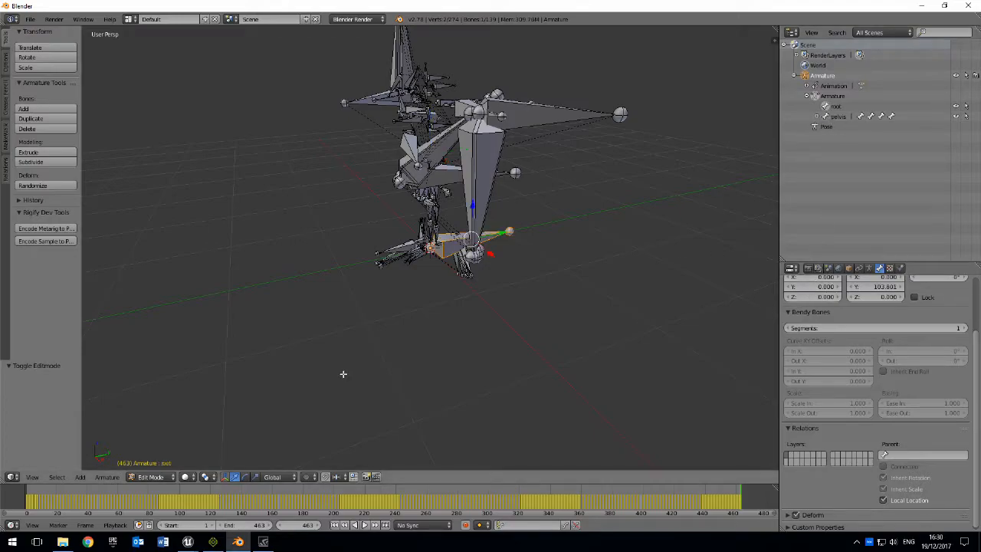
pyautogui.click(154, 477)
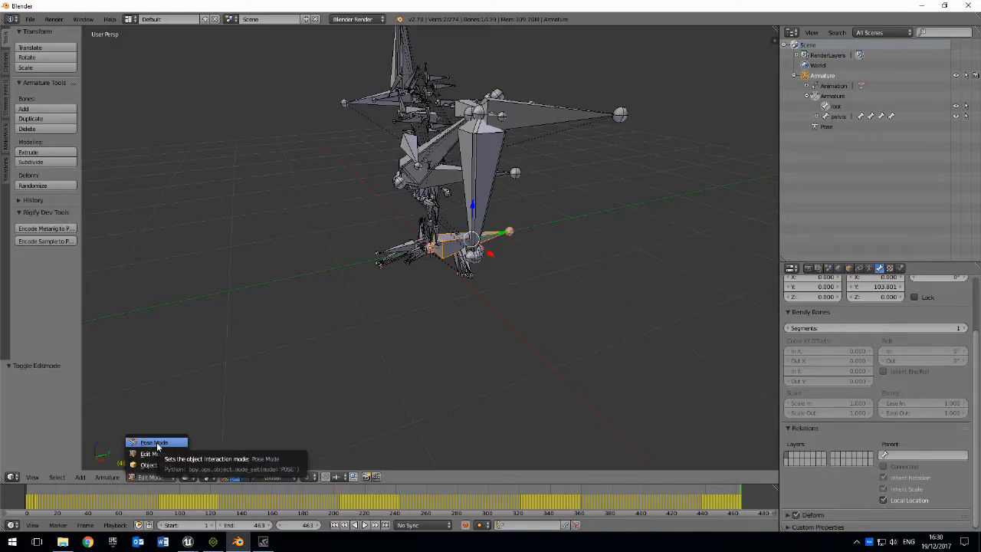
pyautogui.click(156, 445)
pyautogui.scroll(3, 870, 284)
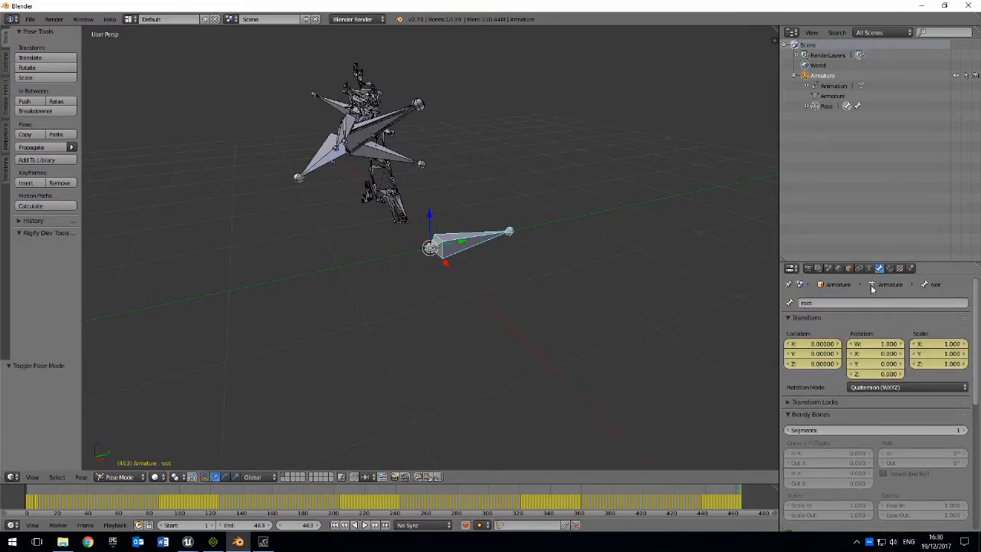
# Add a Copy Location bone constraint to the root bone, with Armature as the target and pelvis as the target bone.
pyautogui.click(861, 269)
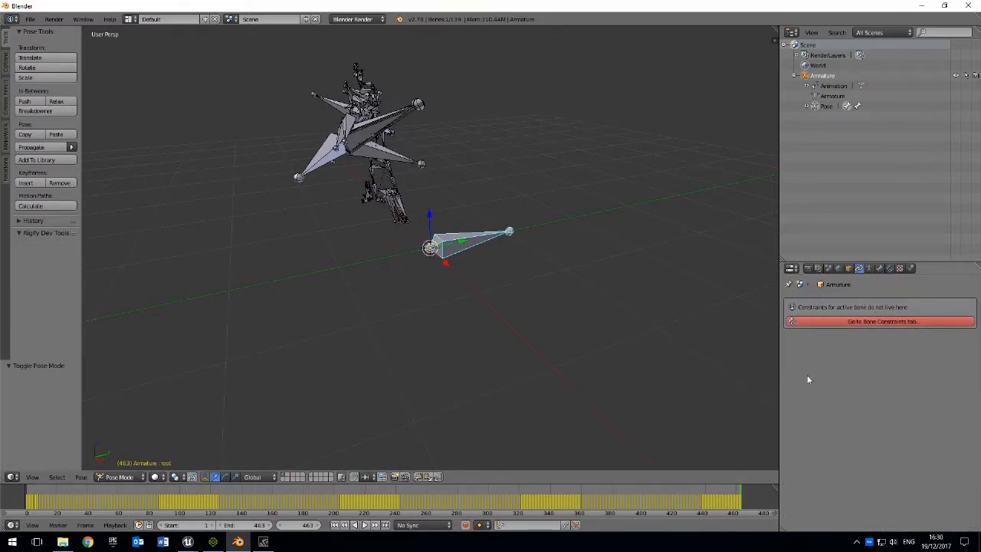
pyautogui.click(889, 268)
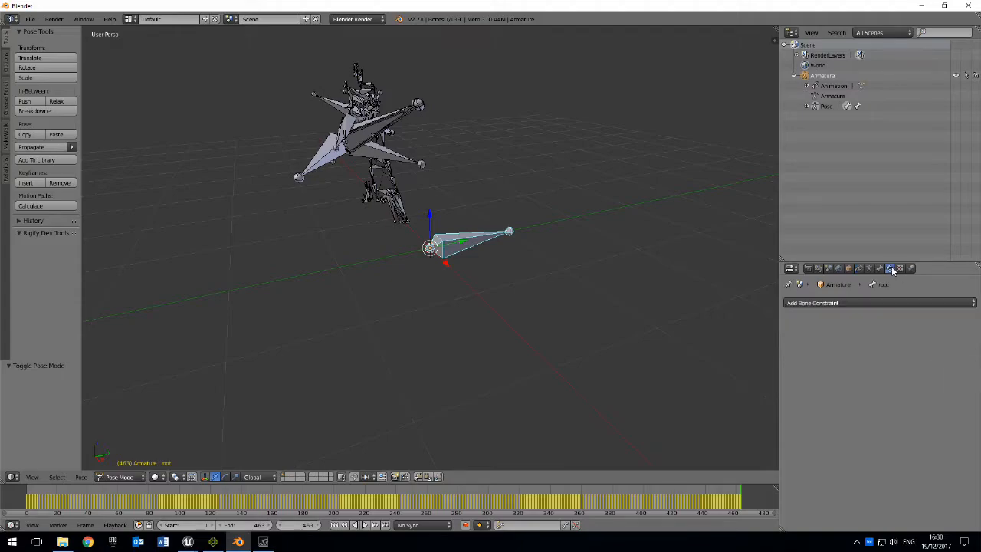
pyautogui.click(825, 303)
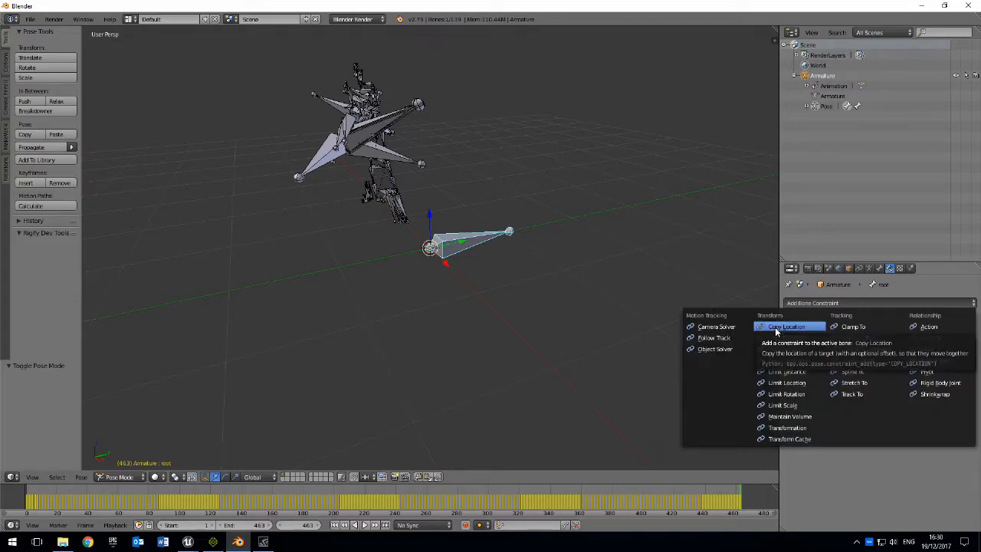
pyautogui.click(776, 328)
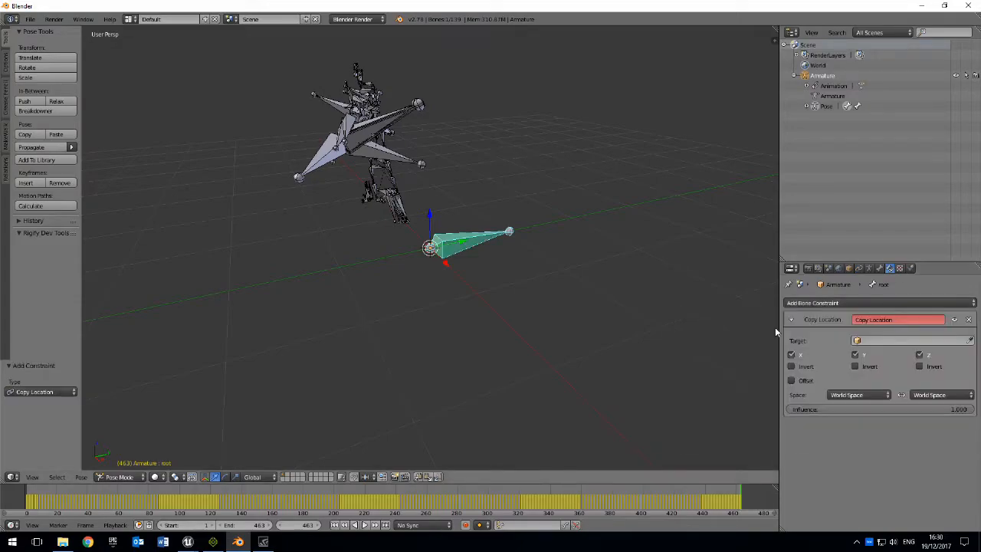
pyautogui.click(874, 343)
pyautogui.click(875, 351)
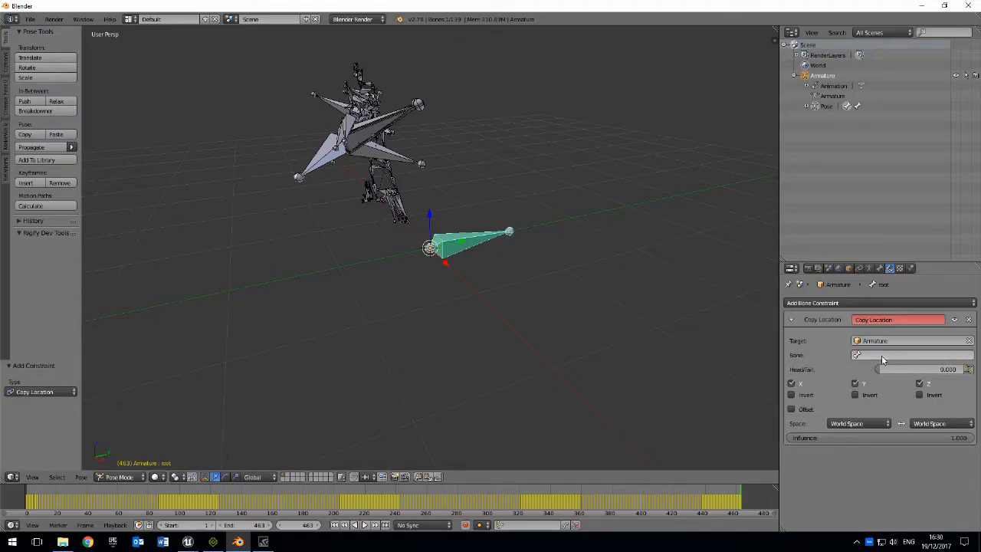
pyautogui.click(881, 356)
pyautogui.write('pelvis')
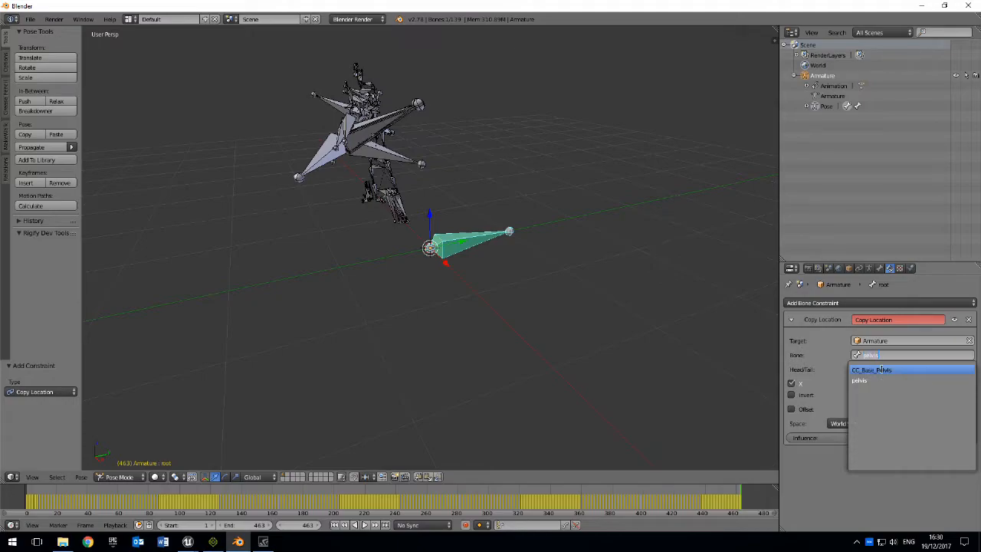
pyautogui.click(858, 380)
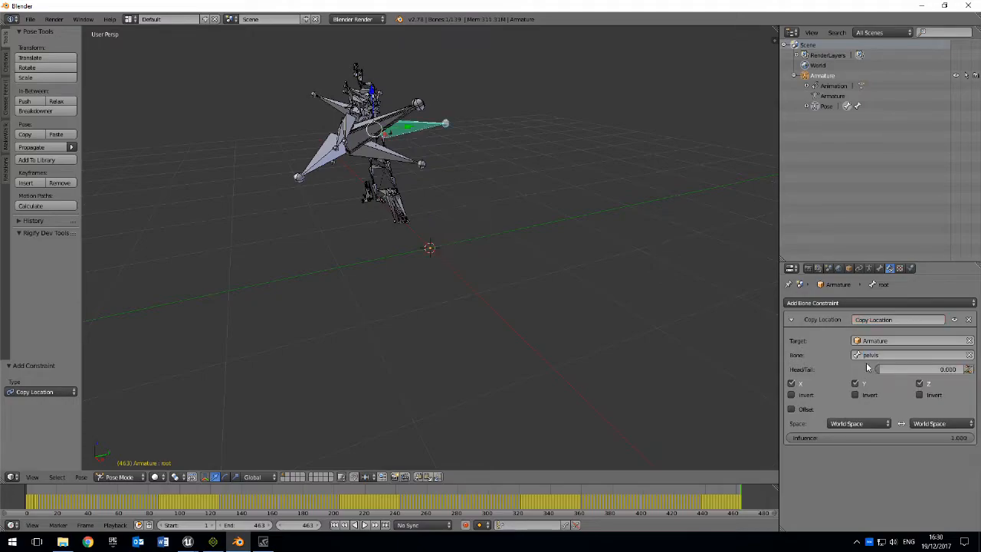
# Turn off the Z axis in the root bone's Copy Location constraint and scrub through the animation, ending at frame 1.
pyautogui.click(919, 384)
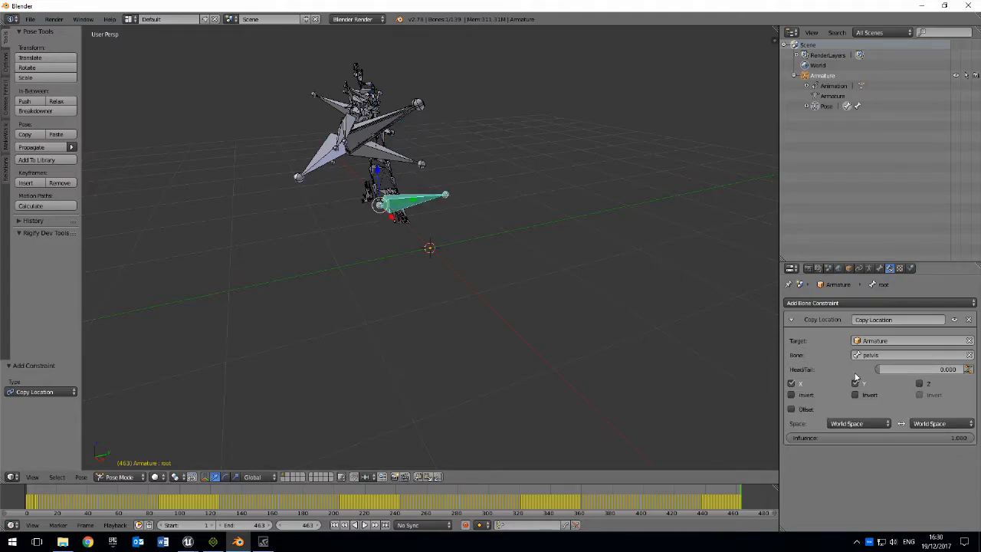
pyautogui.click(919, 384)
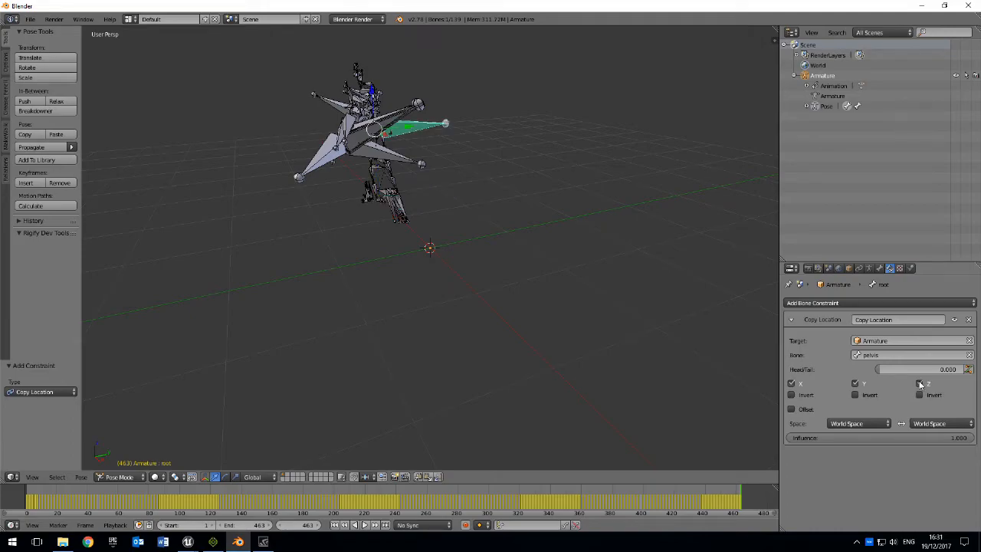
pyautogui.click(919, 383)
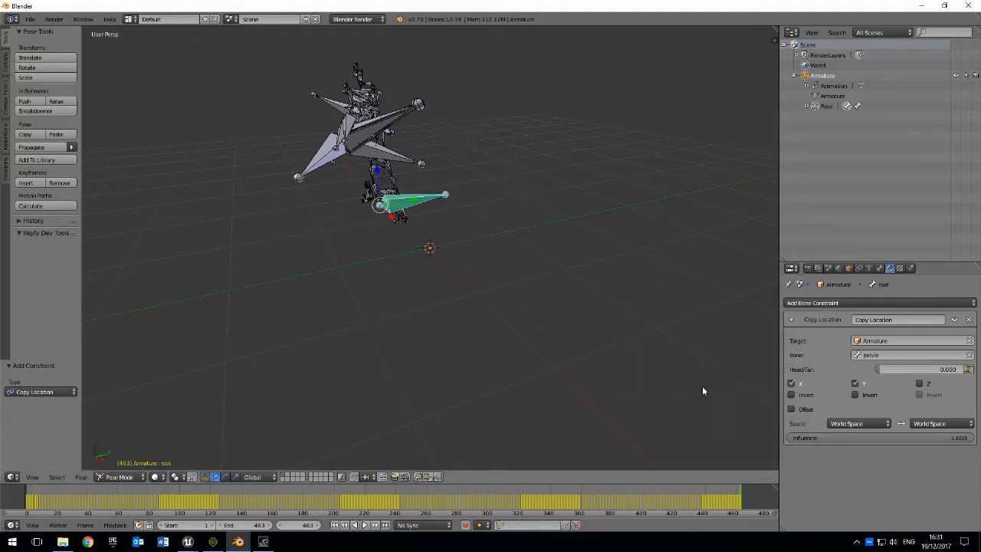
pyautogui.moveTo(152, 500); pyautogui.dragTo(555, 515)
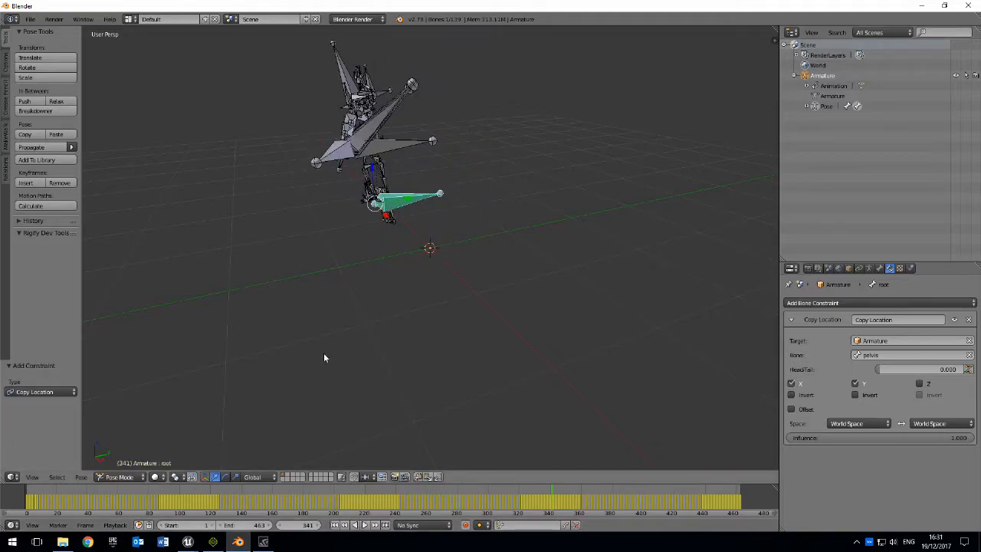
pyautogui.moveTo(337, 496); pyautogui.dragTo(27, 502)
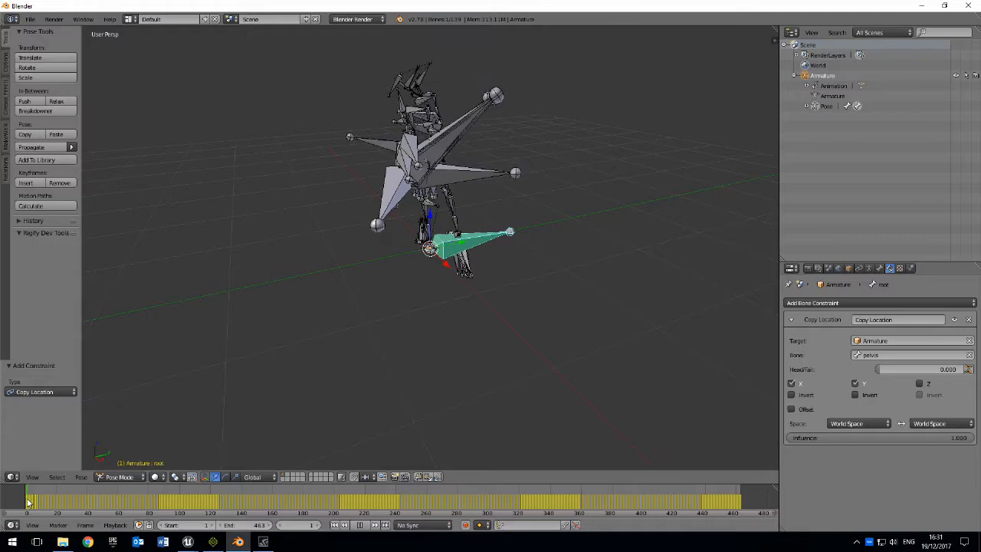
# Bake the action for all bones over frames 1 to 463 with Visual Keying and Clear Constraints, and scrub through the baked motion.
pyautogui.click(81, 476)
pyautogui.moveTo(130, 384)
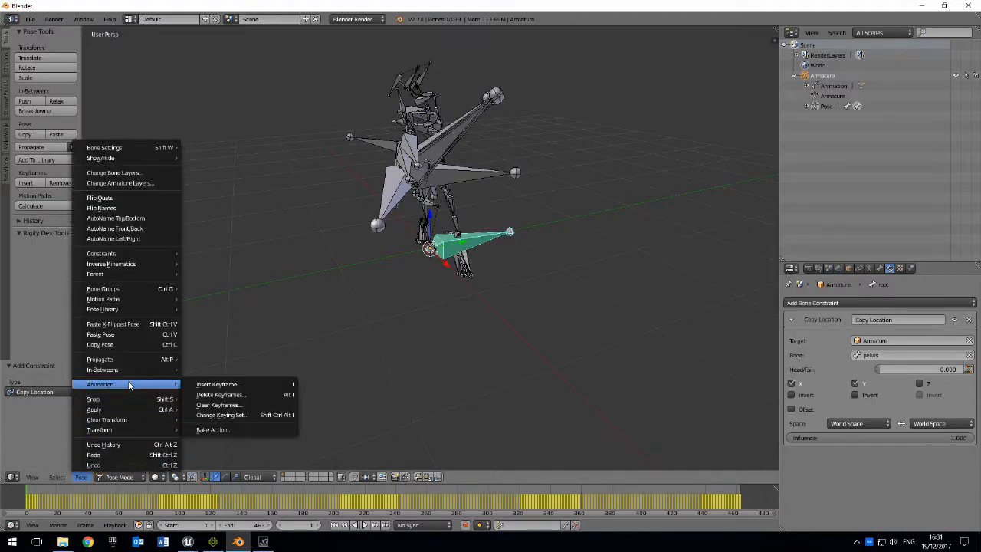
pyautogui.click(214, 430)
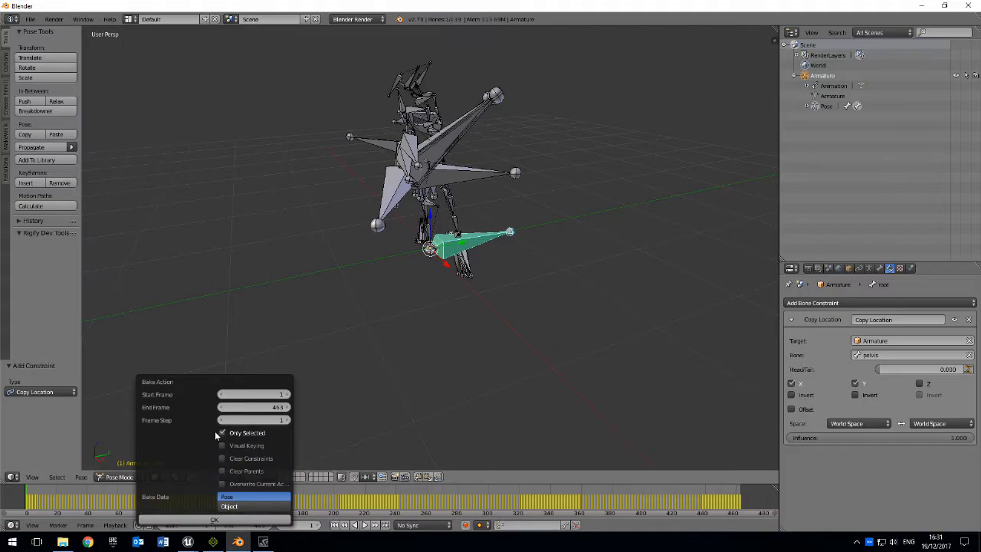
pyautogui.click(221, 458)
pyautogui.click(223, 433)
pyautogui.click(222, 445)
pyautogui.click(223, 433)
pyautogui.click(223, 433)
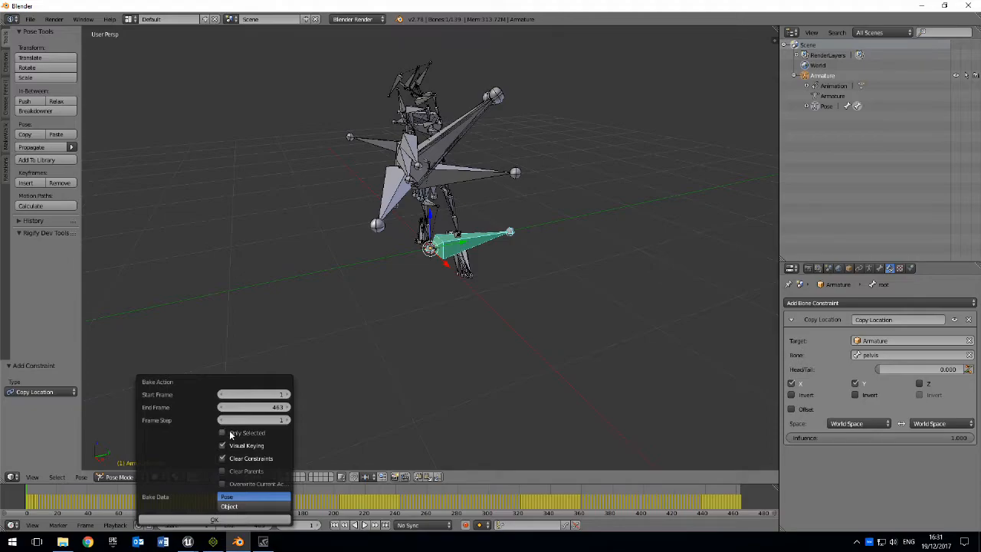
pyautogui.click(215, 520)
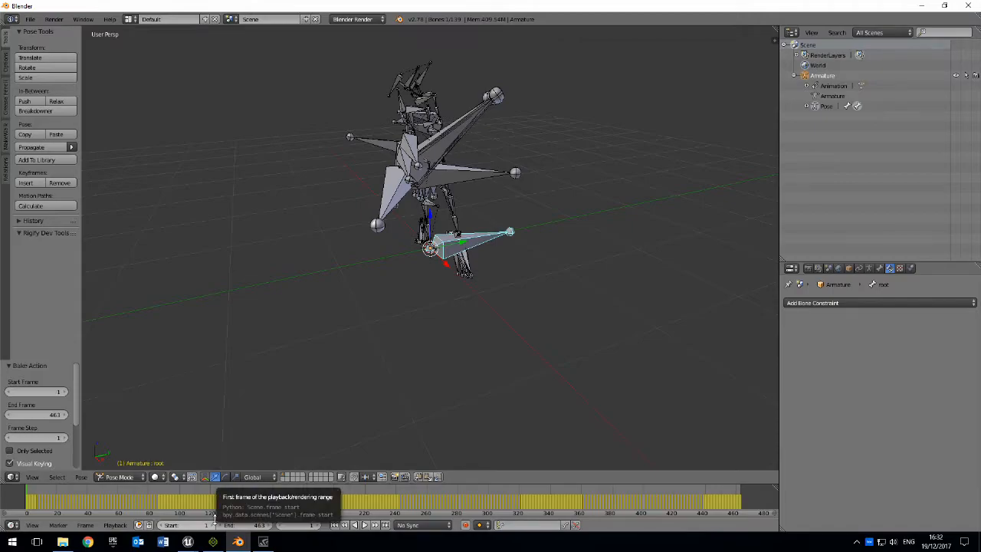
pyautogui.moveTo(126, 503); pyautogui.dragTo(580, 512)
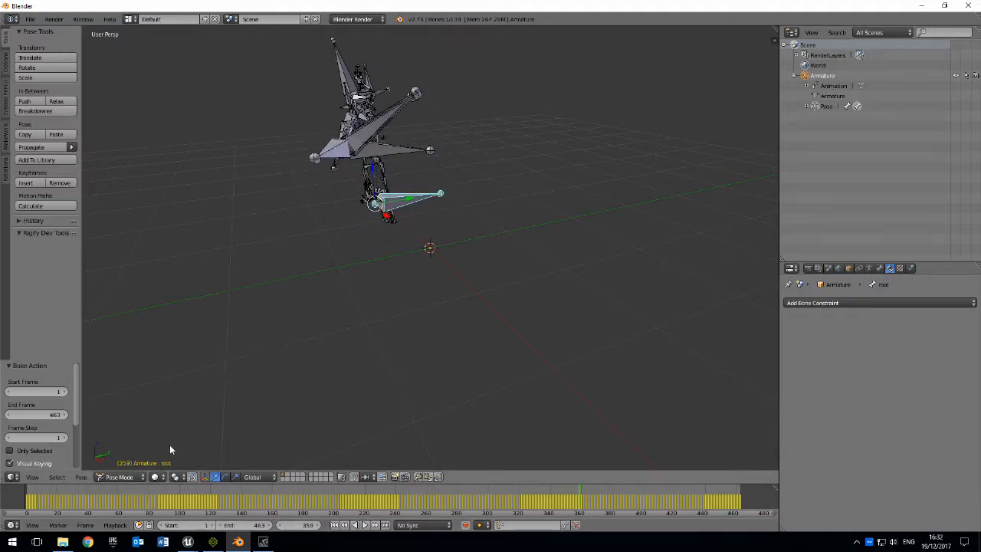
# In Edit Mode, parent the pelvis bone to the root bone with Keep Offset.
pyautogui.click(126, 477)
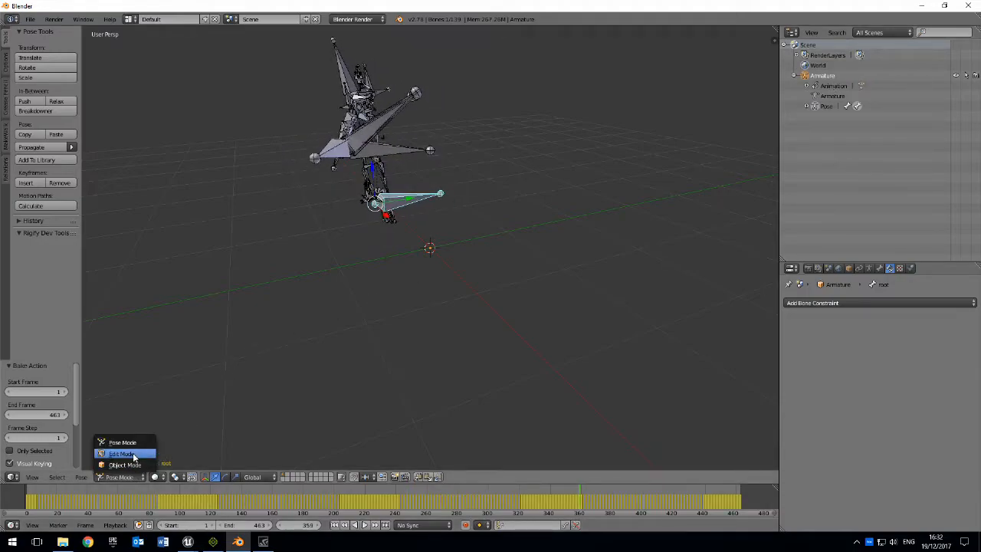
pyautogui.click(121, 453)
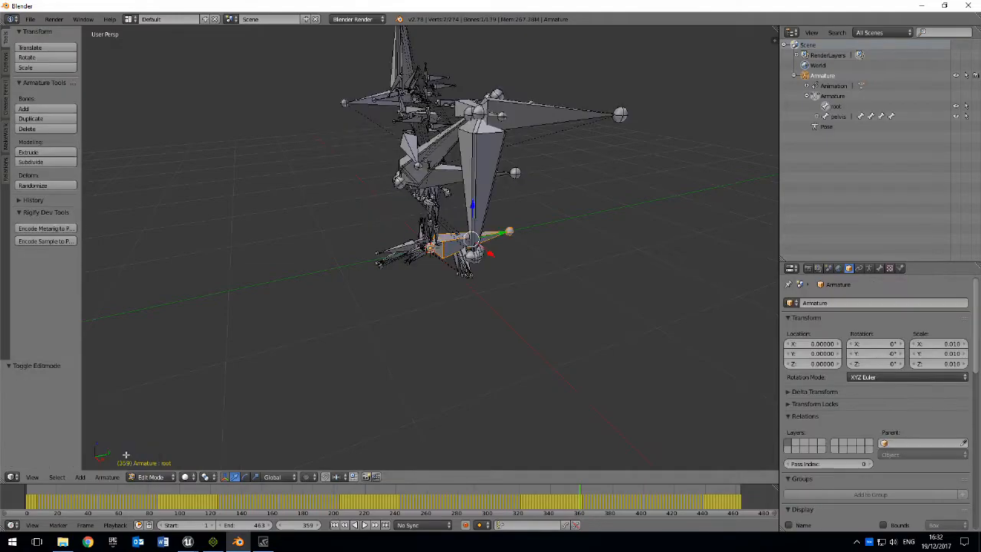
pyautogui.click(827, 116)
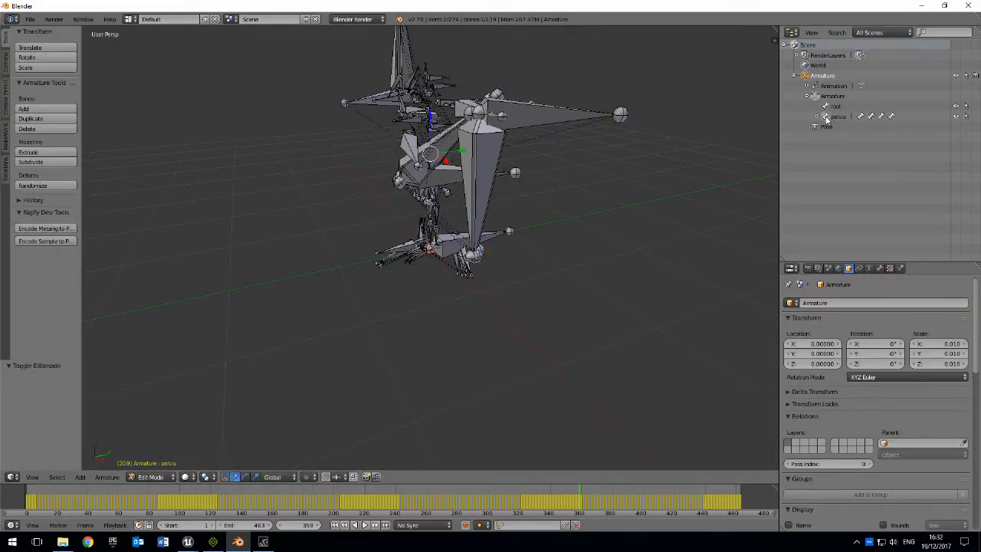
pyautogui.click(830, 106)
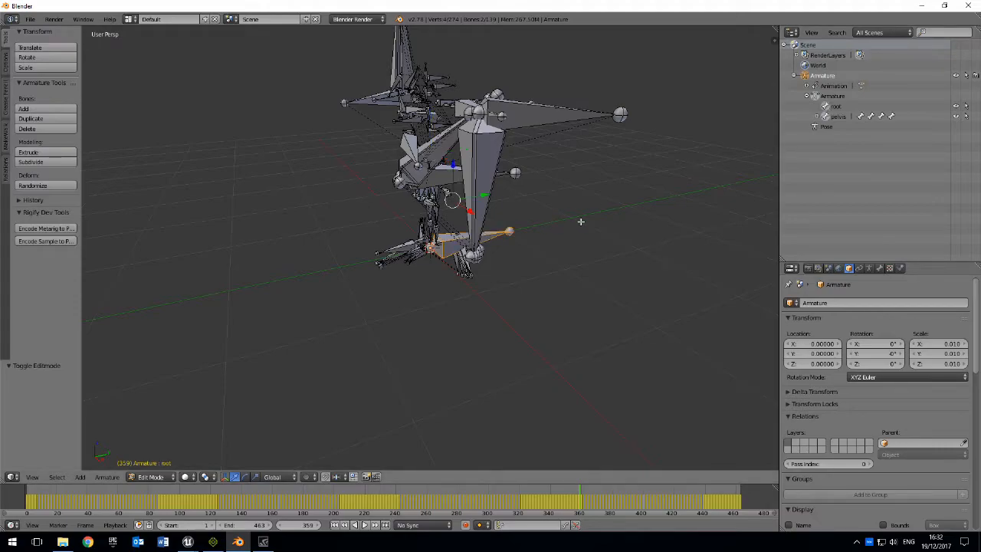
pyautogui.hotkey('ctrl', 'p')
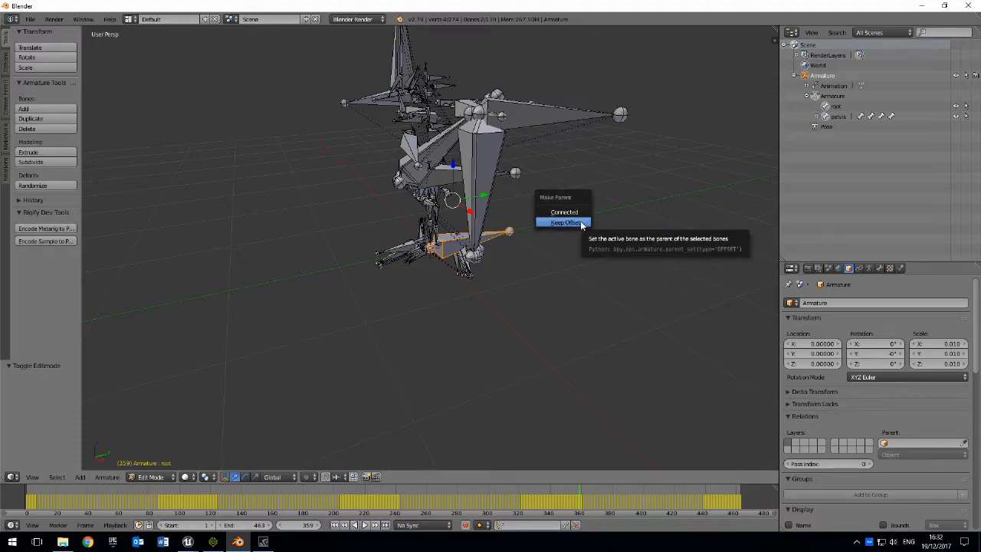
pyautogui.click(564, 222)
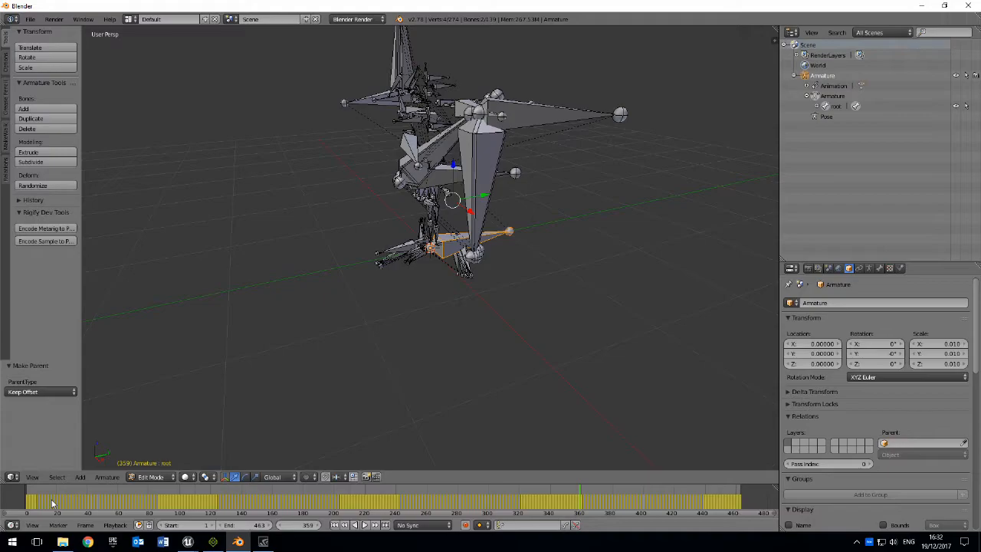
# Return to frame 1 in Pose Mode and select the pelvis bone beneath root in the pose hierarchy.
pyautogui.moveTo(52, 503); pyautogui.dragTo(27, 501)
pyautogui.click(151, 476)
pyautogui.click(153, 443)
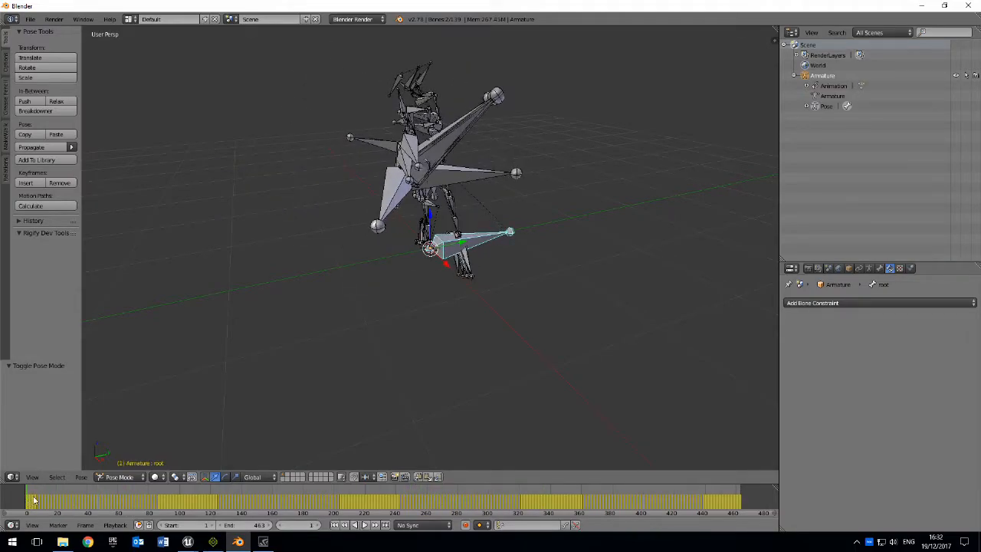
pyautogui.click(806, 105)
pyautogui.click(817, 116)
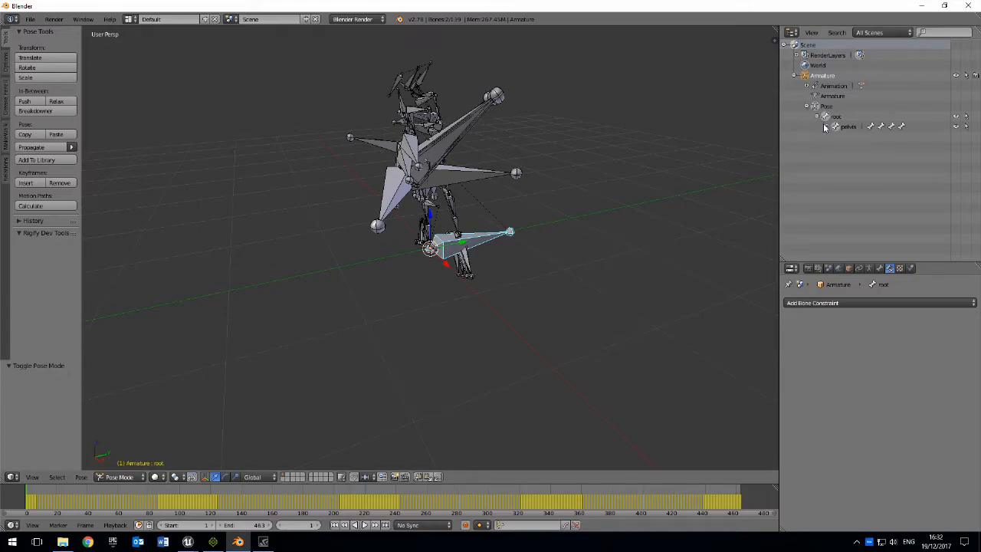
pyautogui.click(838, 128)
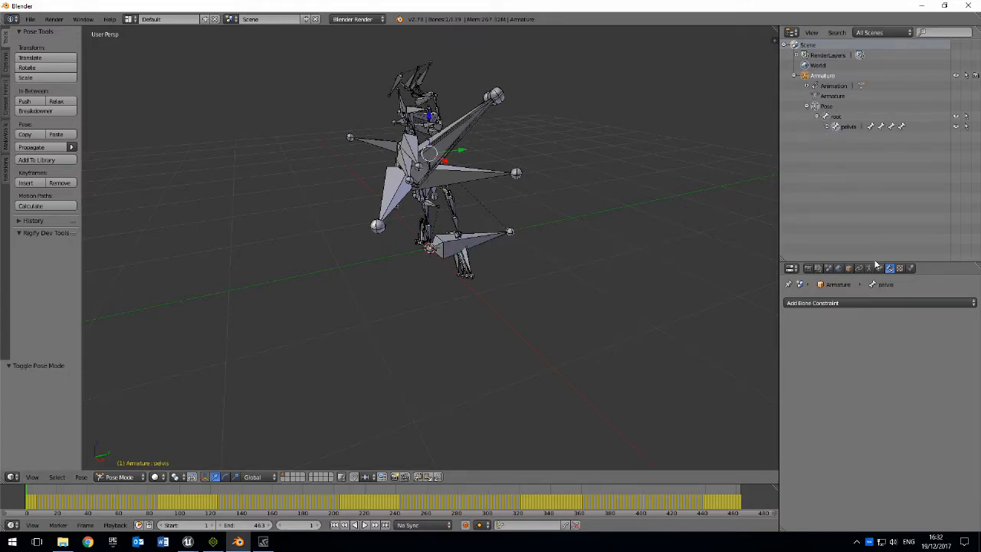
# Add a Copy Location constraint to the pelvis bone, targeting the Armature's root bone with the Z axis turned off.
pyautogui.click(857, 303)
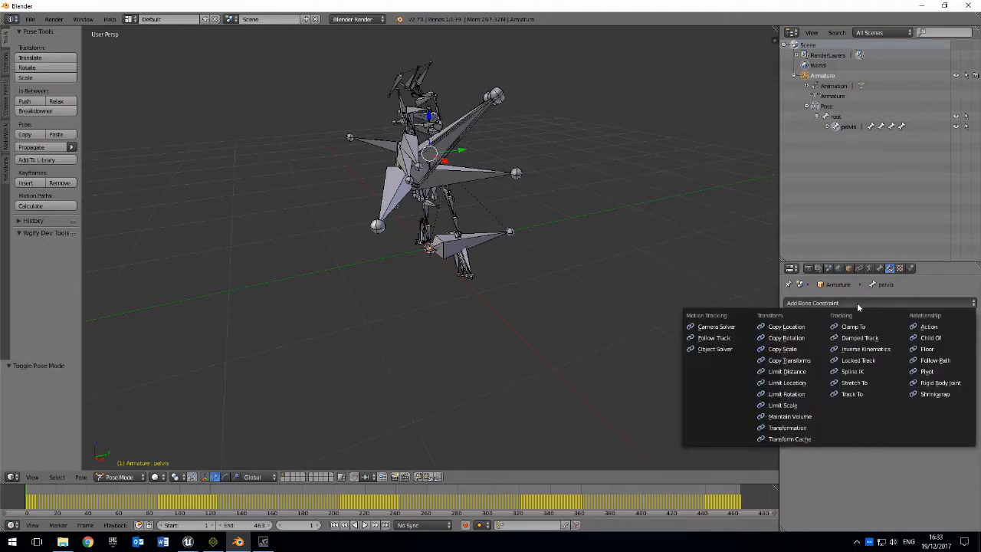
pyautogui.click(801, 306)
pyautogui.click(792, 326)
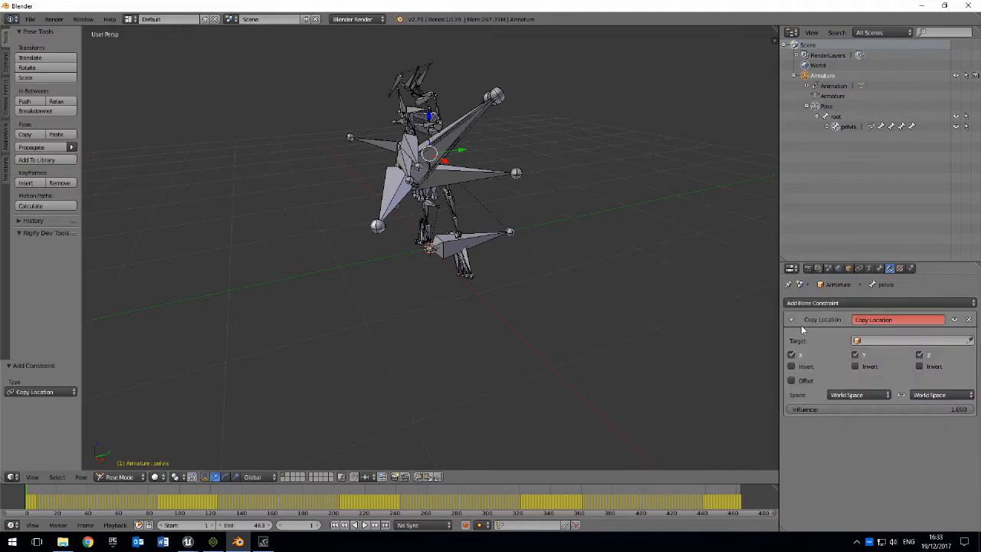
pyautogui.click(879, 355)
pyautogui.click(878, 354)
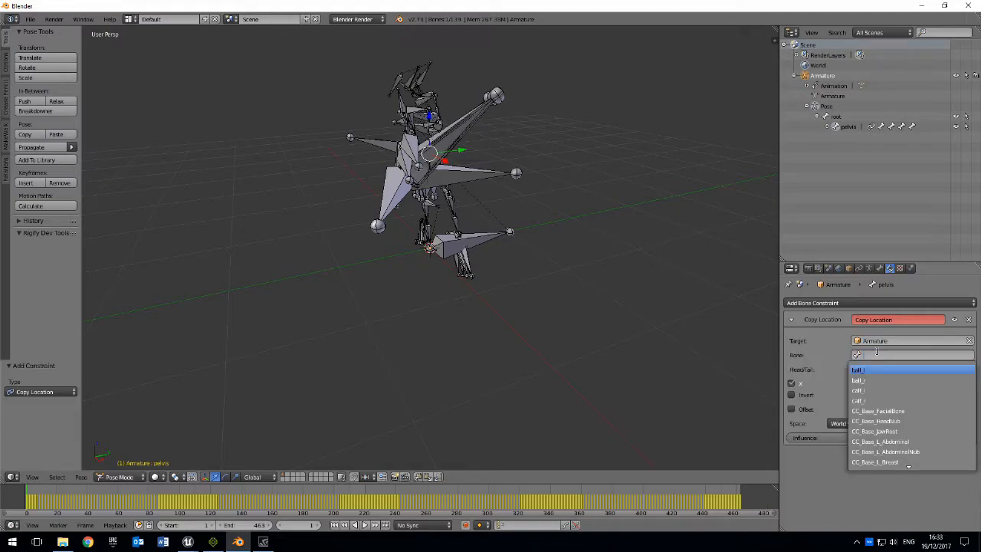
pyautogui.write('root')
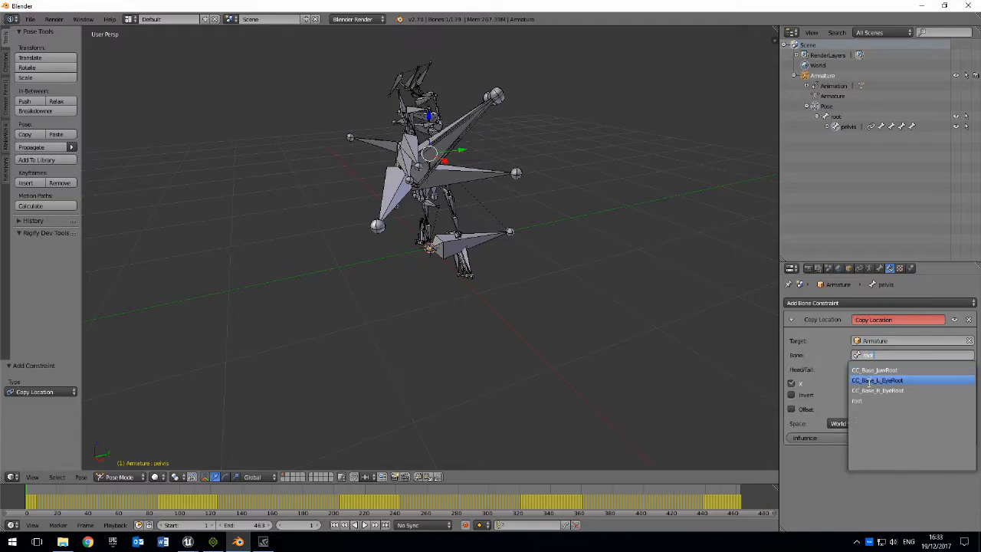
pyautogui.click(878, 401)
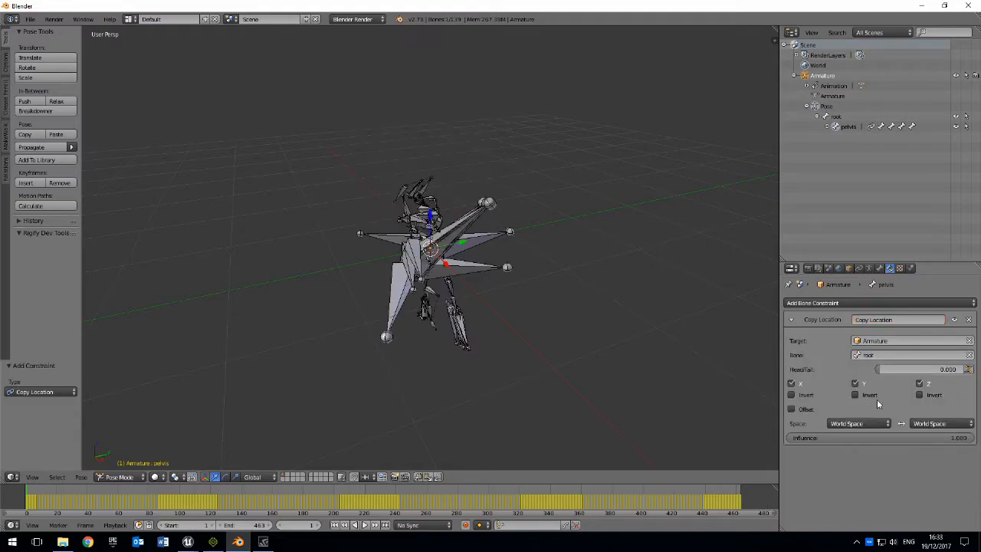
pyautogui.click(920, 383)
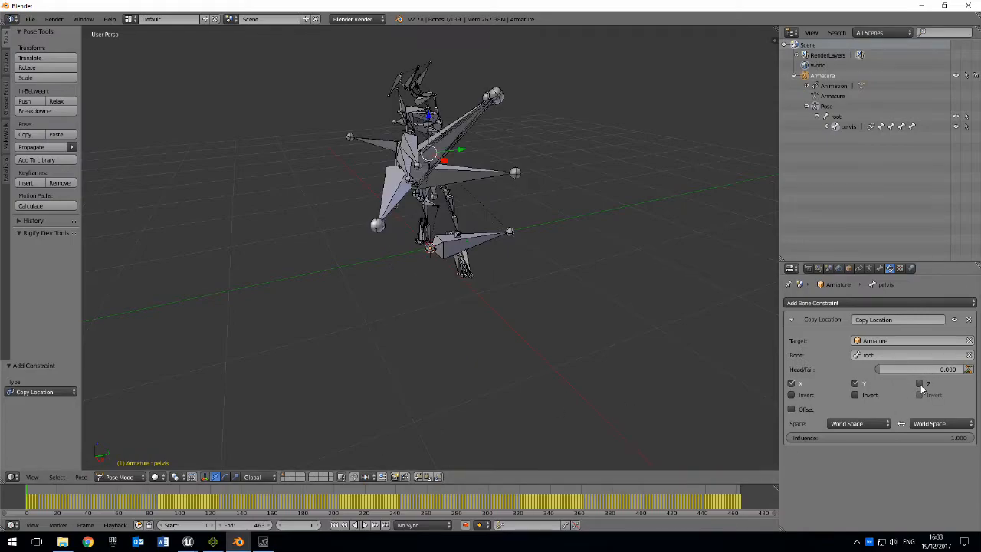
# Bake the pelvis constraint into the action for all bones over frames 1 to 463 with Visual Keying and Clear Constraints.
pyautogui.click(118, 477)
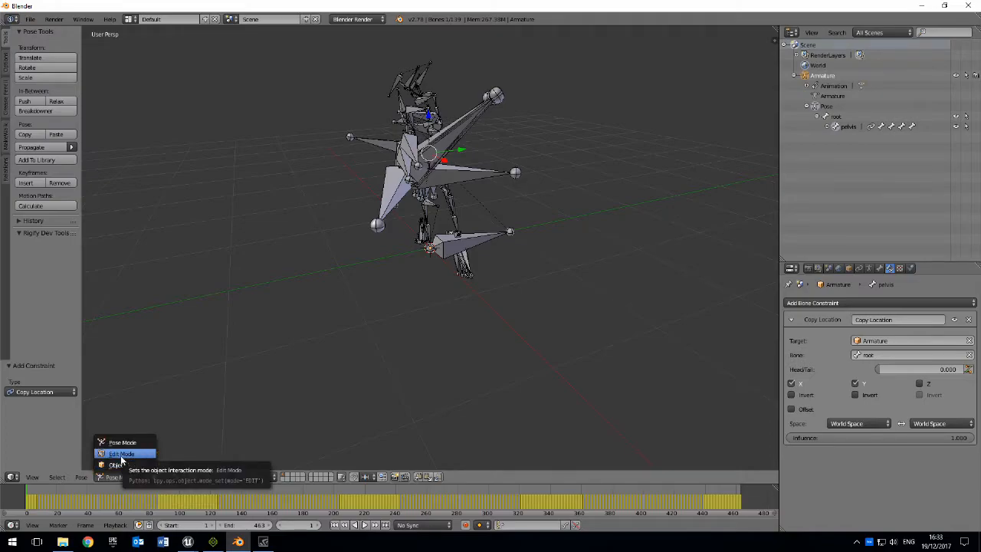
pyautogui.click(81, 476)
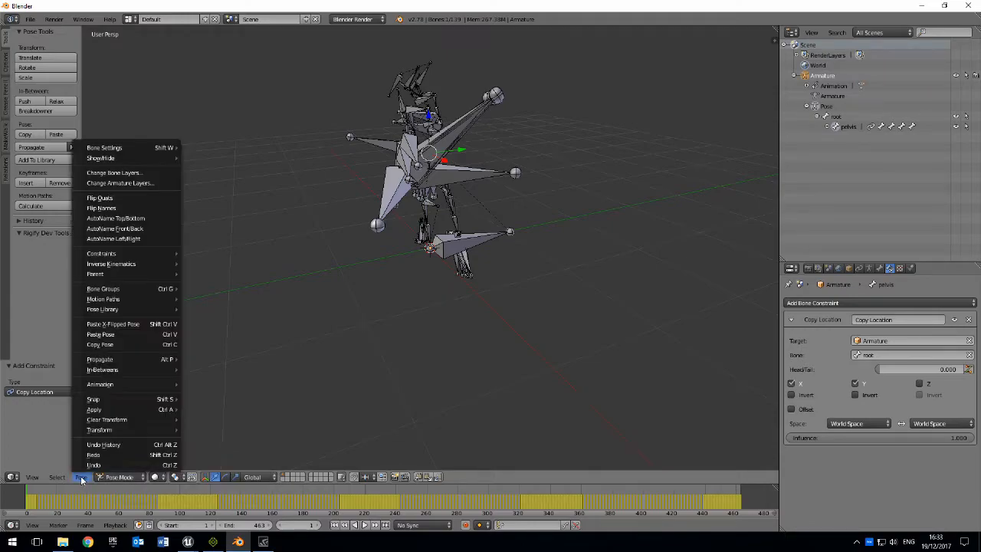
pyautogui.moveTo(111, 383)
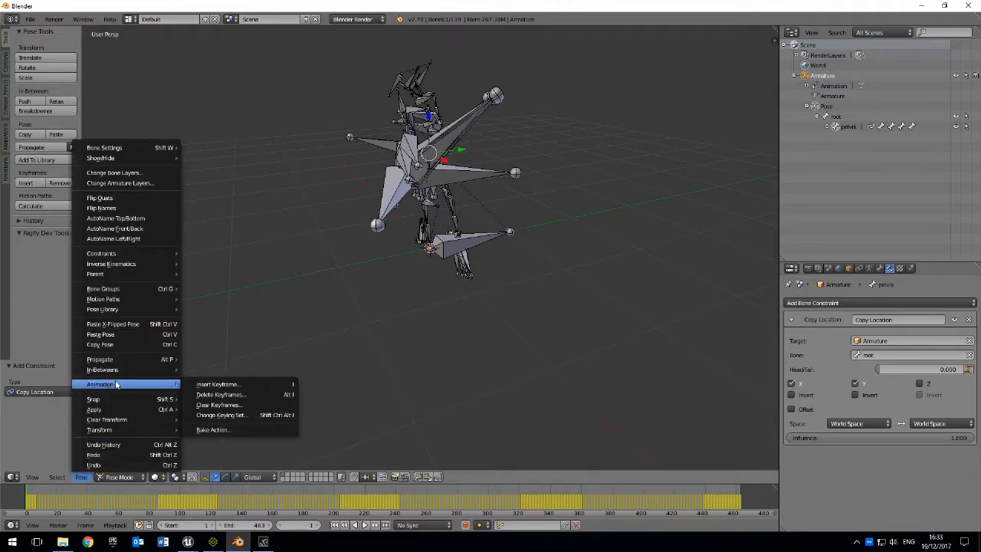
pyautogui.click(218, 431)
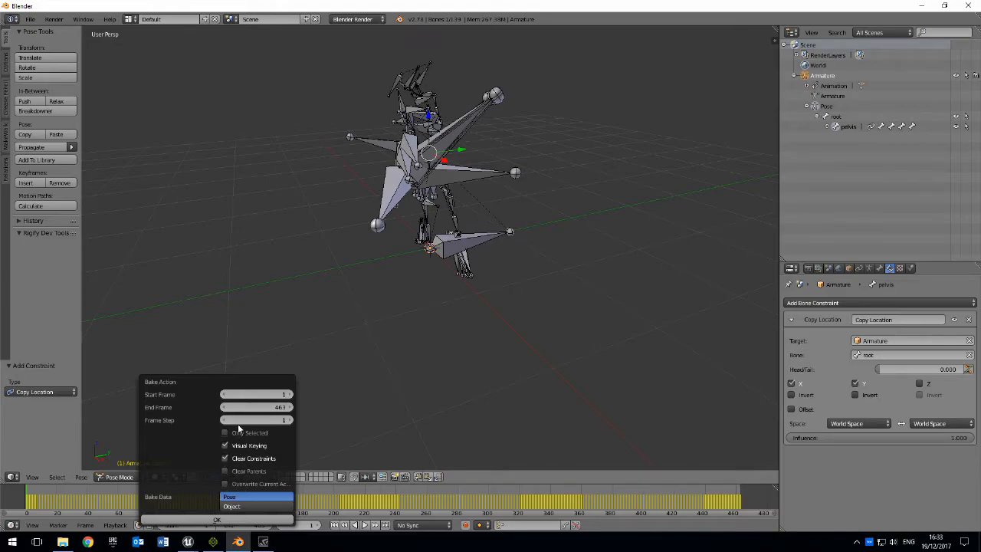
pyautogui.click(218, 520)
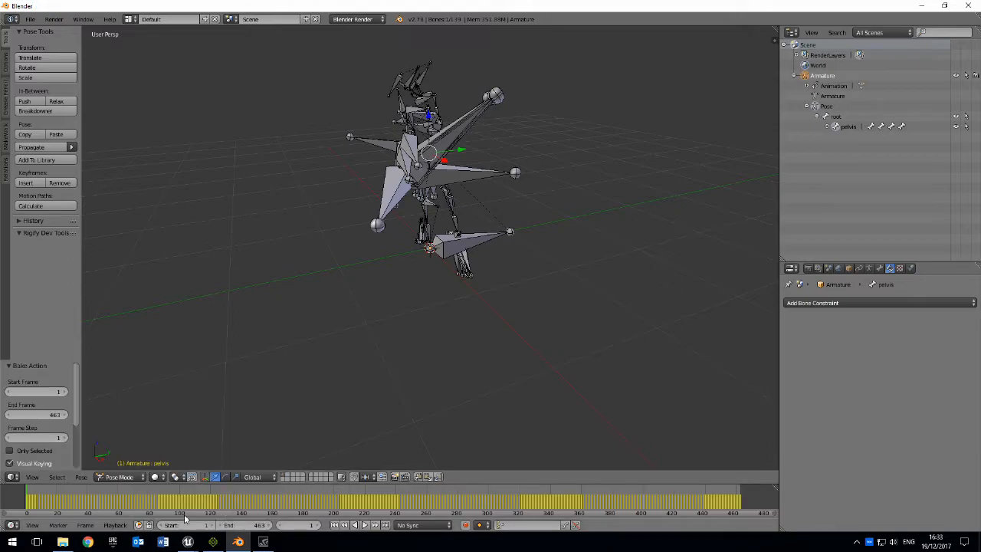
# Play and scrub through the newly baked animation to check the root and pelvis motion, and return to frame 1.
pyautogui.click(365, 525)
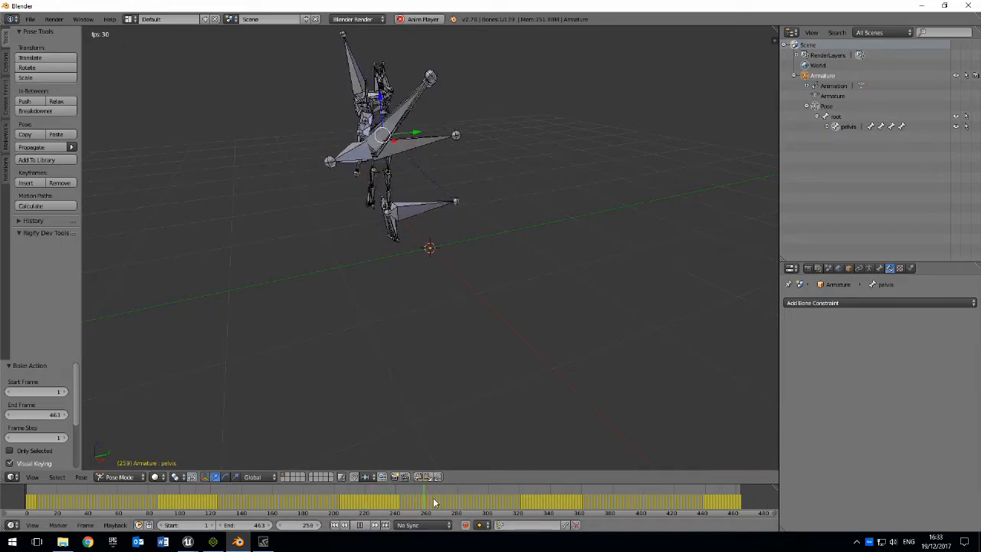
pyautogui.click(385, 502)
pyautogui.moveTo(385, 502); pyautogui.dragTo(105, 504)
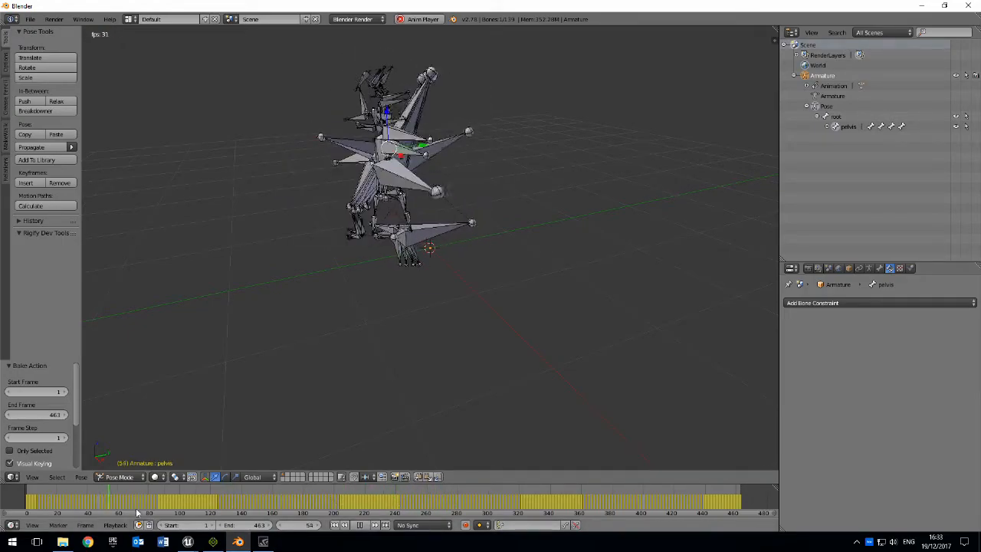
pyautogui.click(361, 526)
pyautogui.moveTo(192, 501); pyautogui.dragTo(26, 508)
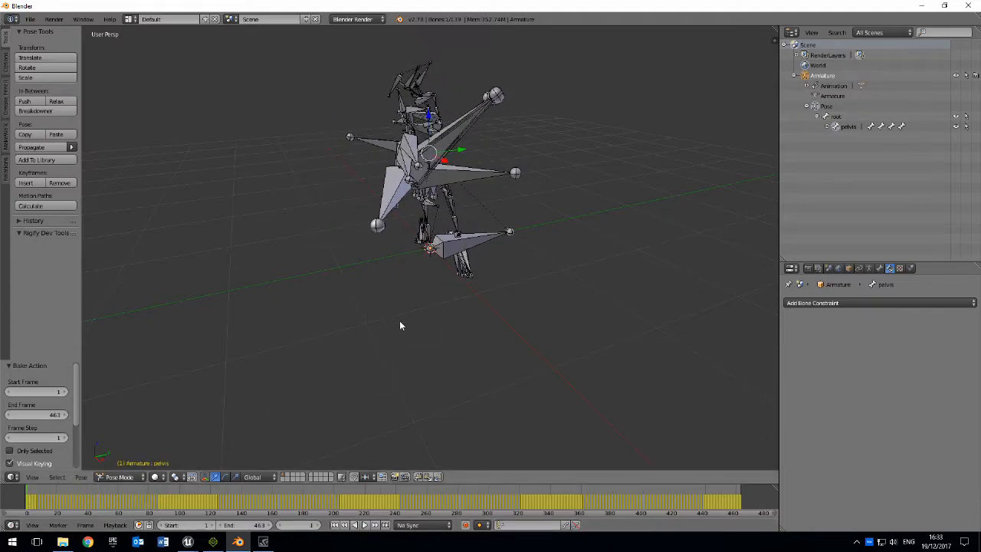
# Show the transform properties, go to frame 0 and select the root bone.
pyautogui.press('n')
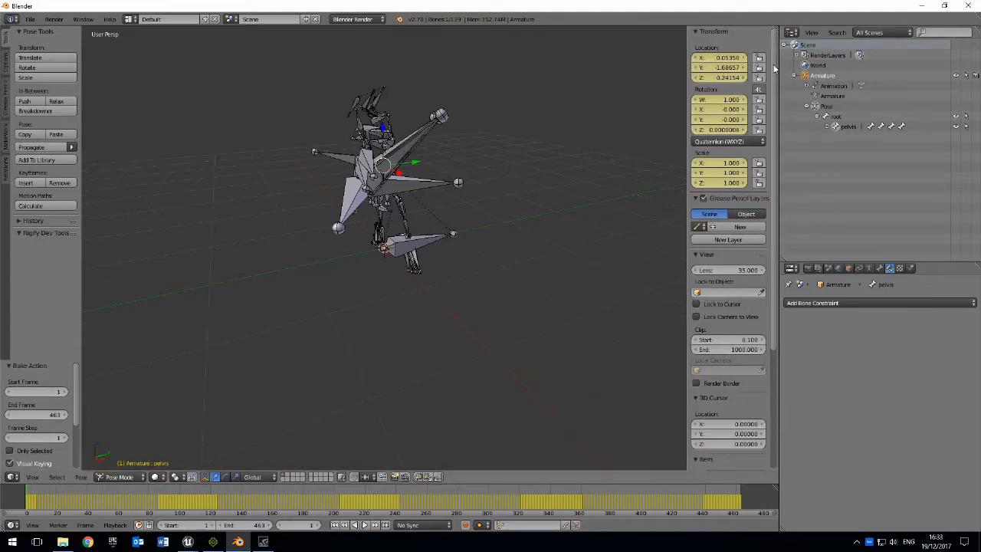
pyautogui.moveTo(66, 507); pyautogui.dragTo(17, 501)
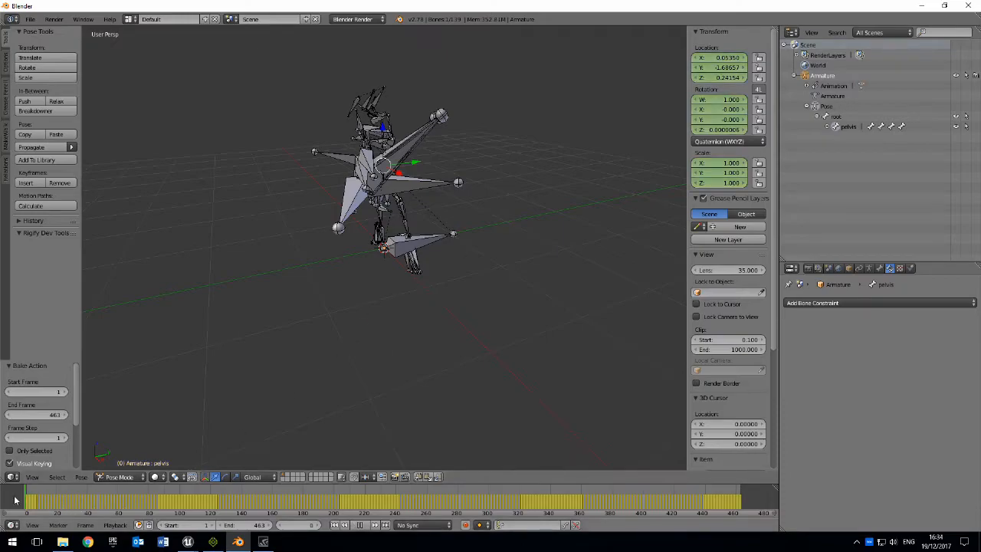
pyautogui.click(824, 116)
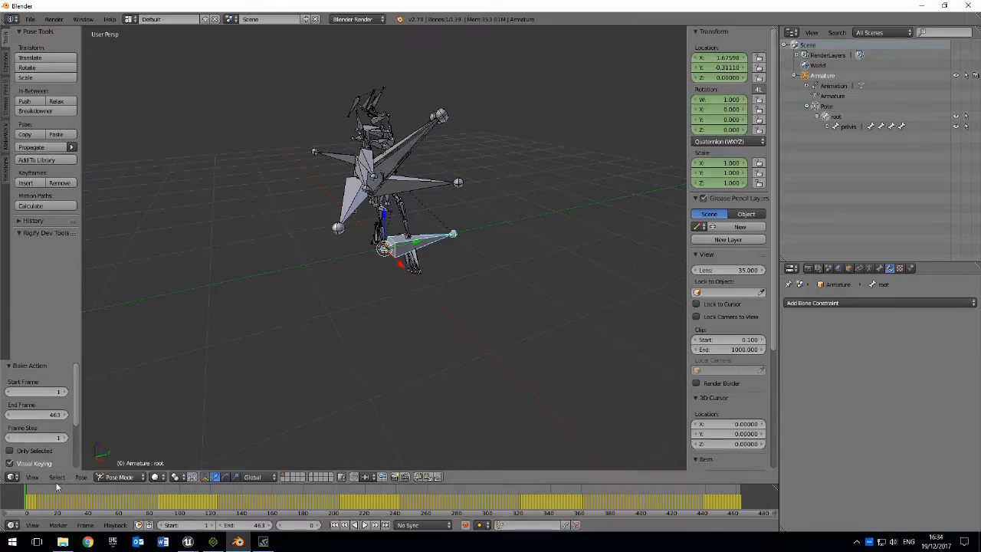
# Split the 3D view vertically, hide the tool shelf in the wider view and make the narrower area a Graph Editor.
pyautogui.moveTo(6, 480); pyautogui.dragTo(307, 437)
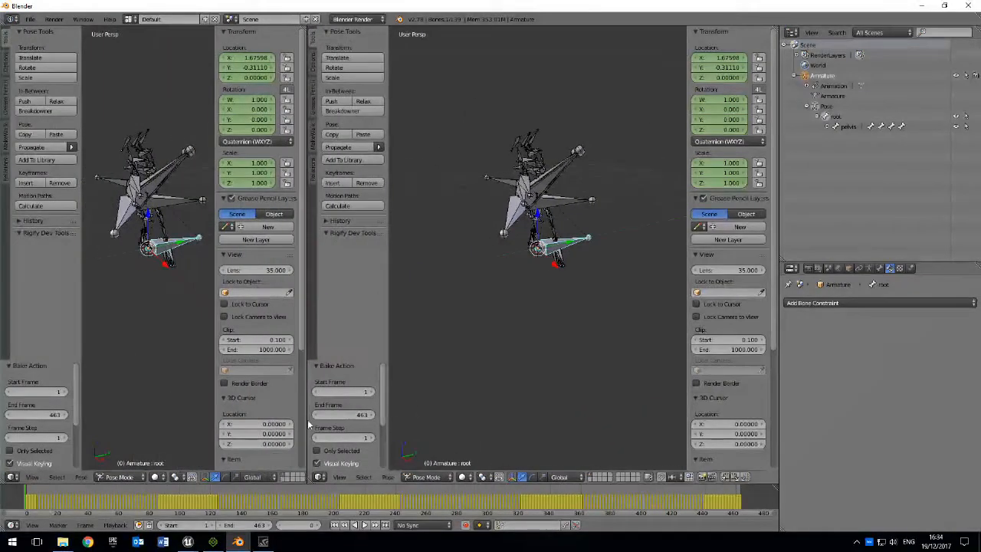
pyautogui.press('t')
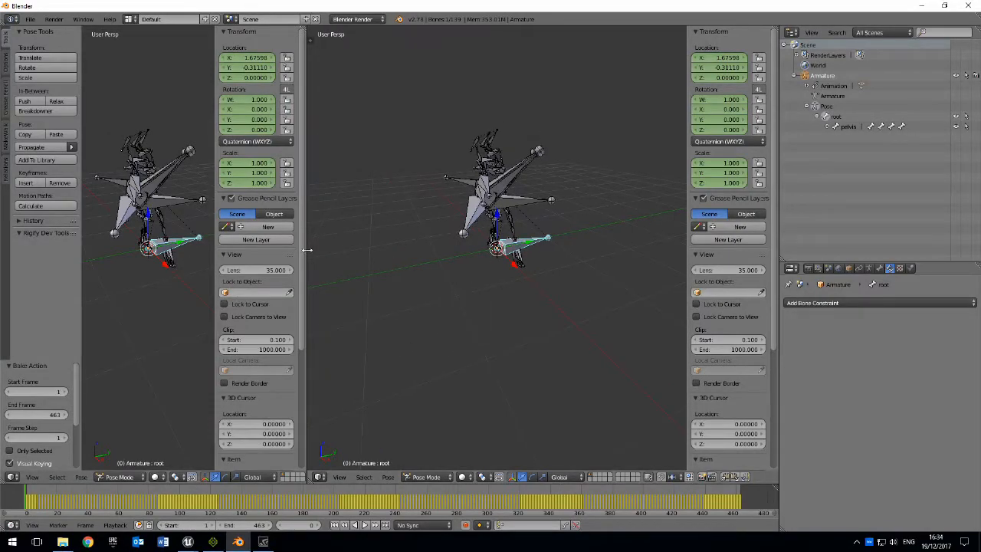
pyautogui.click(12, 476)
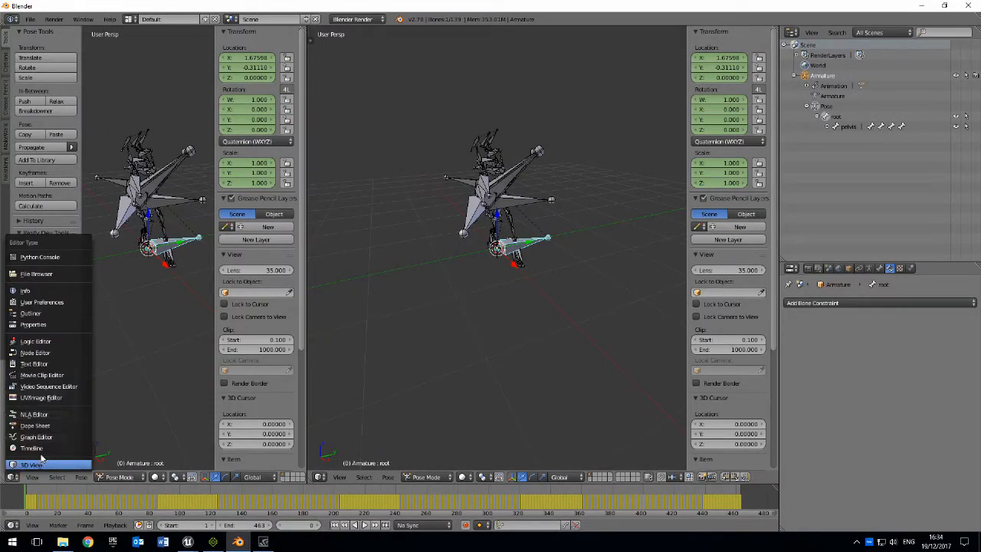
pyautogui.click(36, 437)
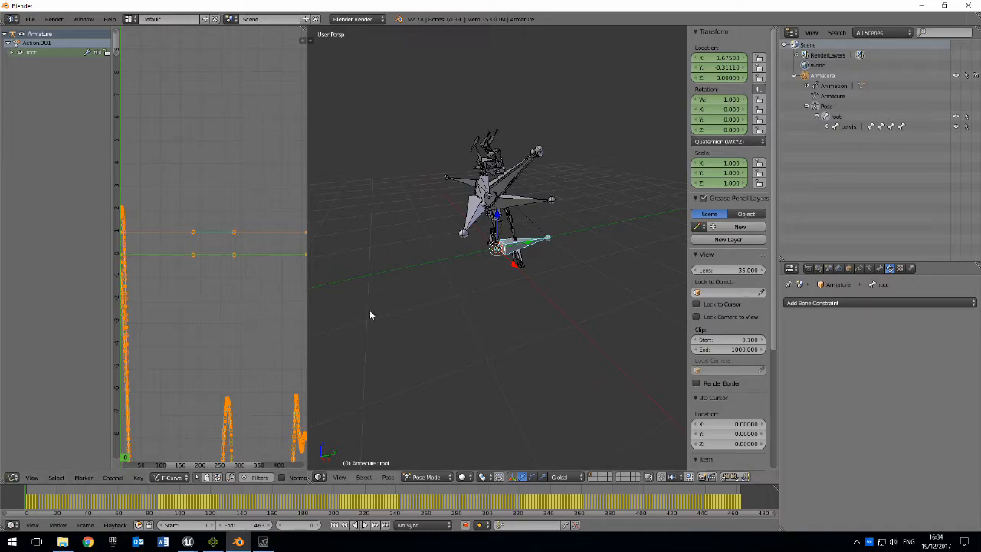
# Expand the root bone's channels and hide every curve except X Location.
pyautogui.keyDown('ctrl'); pyautogui.moveTo(229, 246); pyautogui.dragTo(216, 294, button='middle'); pyautogui.keyUp('ctrl')
pyautogui.click(12, 53)
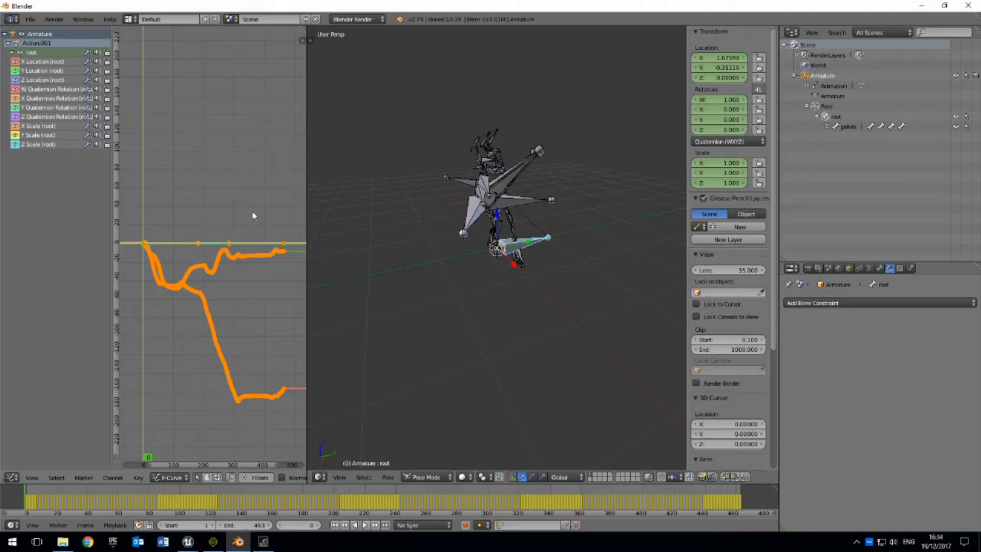
pyautogui.click(15, 89)
pyautogui.click(15, 98)
pyautogui.click(15, 108)
pyautogui.click(15, 108)
pyautogui.click(15, 117)
pyautogui.click(15, 126)
pyautogui.click(16, 135)
pyautogui.click(14, 144)
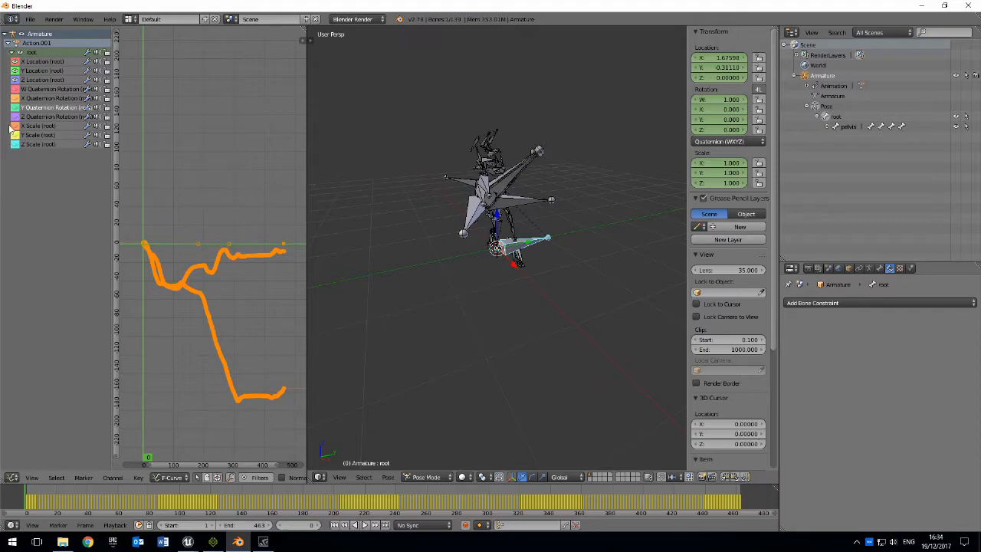
pyautogui.click(15, 80)
pyautogui.click(14, 71)
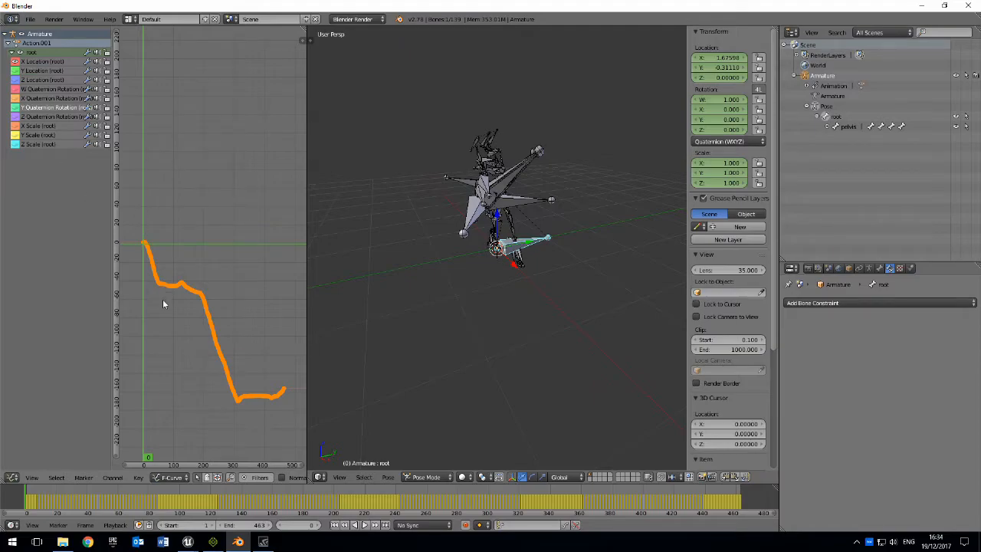
# Shift all of the root bone's X Location keyframes by -1.6759827 in value.
pyautogui.press('b')
pyautogui.moveTo(136, 221); pyautogui.dragTo(301, 428)
pyautogui.press('g')
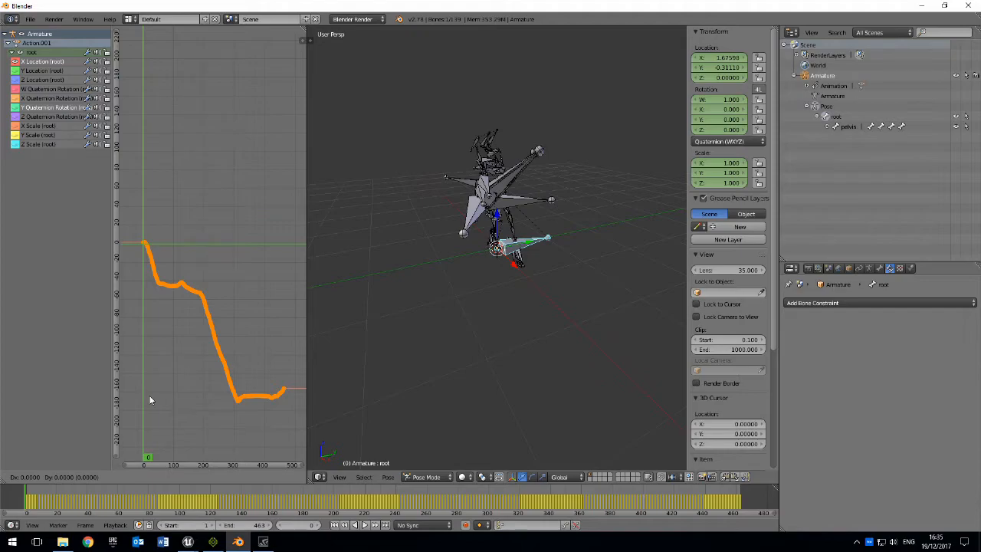
pyautogui.write('y: [-1')
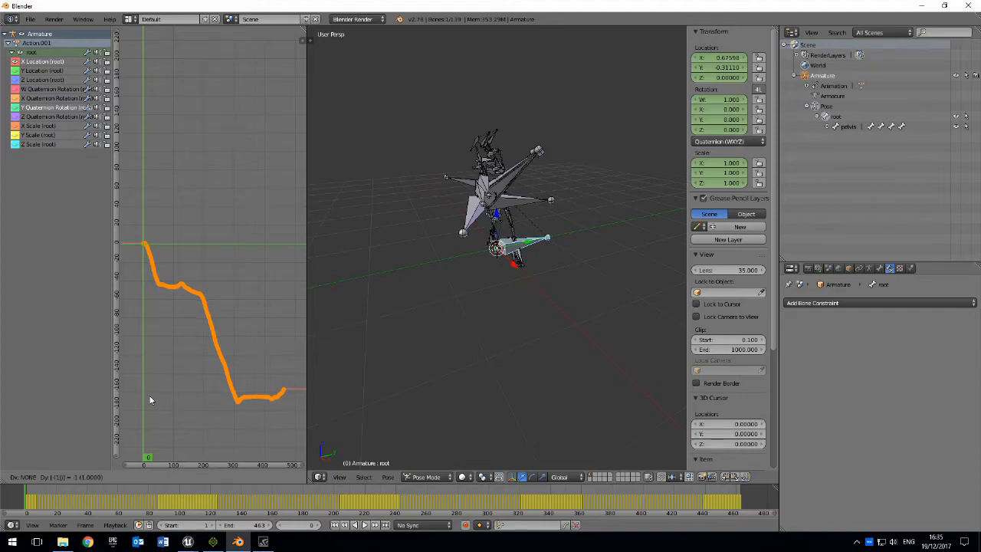
pyautogui.write('.6759')
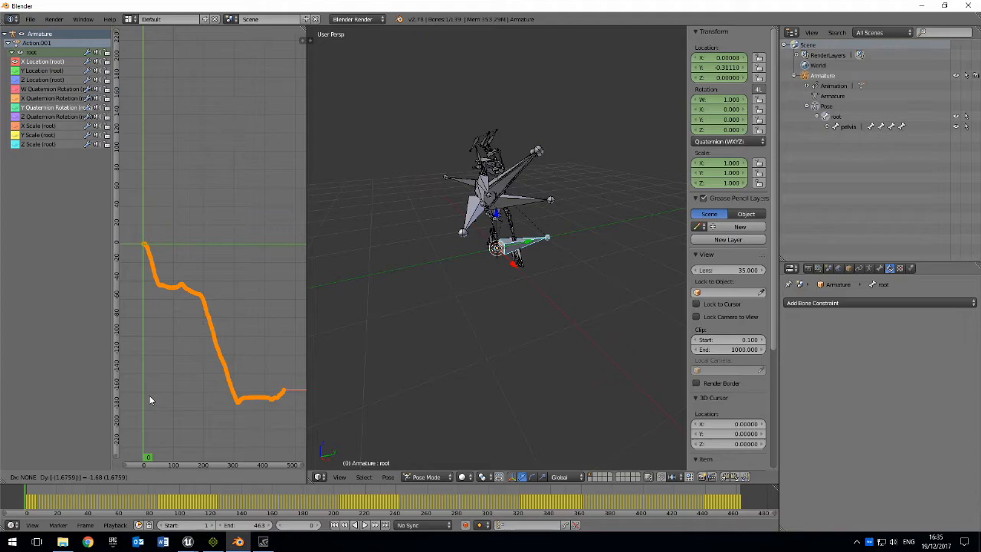
pyautogui.write('8')
pyautogui.write('27')
pyautogui.press('Return')
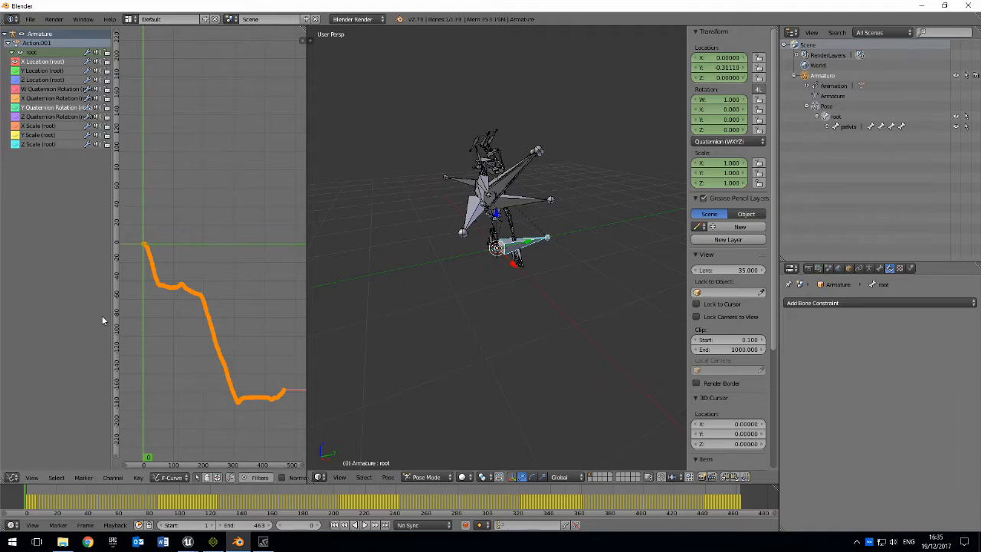
# Show only the root bone's Y Location curve and shift its keyframes by 0.3111043 in value.
pyautogui.click(15, 71)
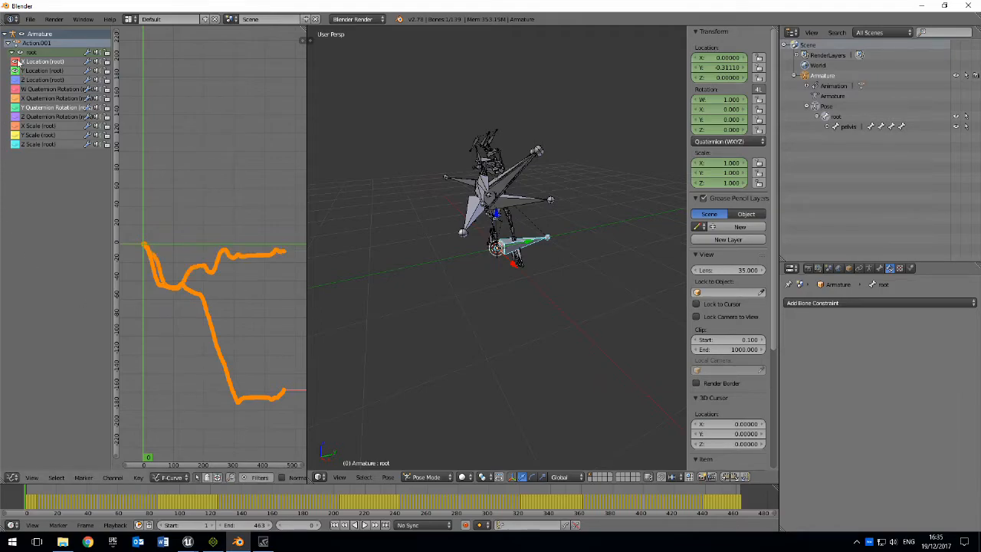
pyautogui.click(16, 63)
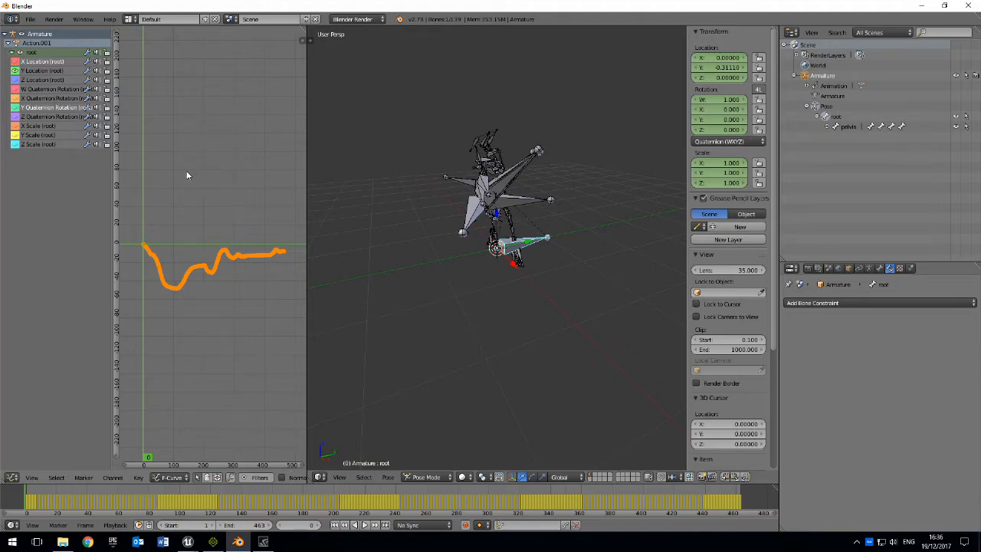
pyautogui.press('g')
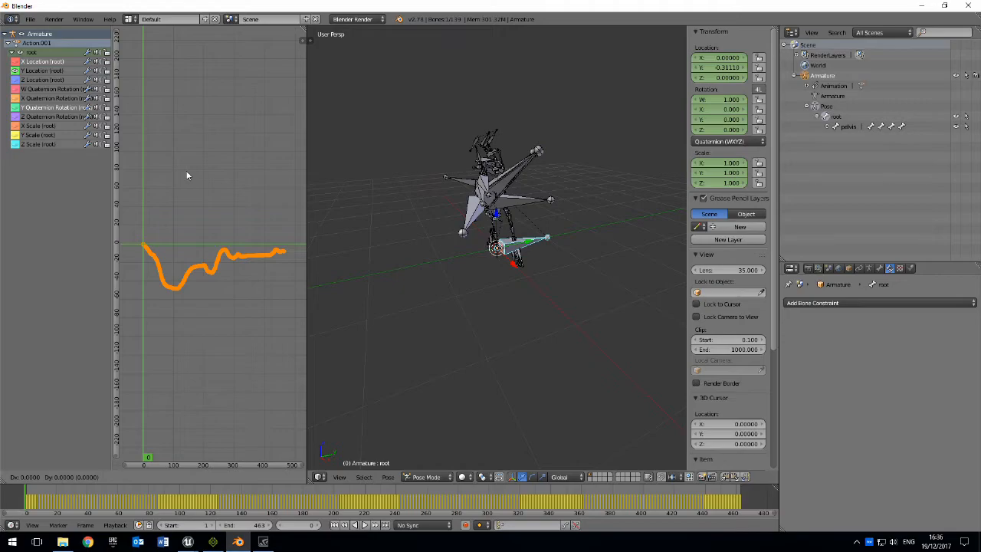
pyautogui.write('y: [0.3111')
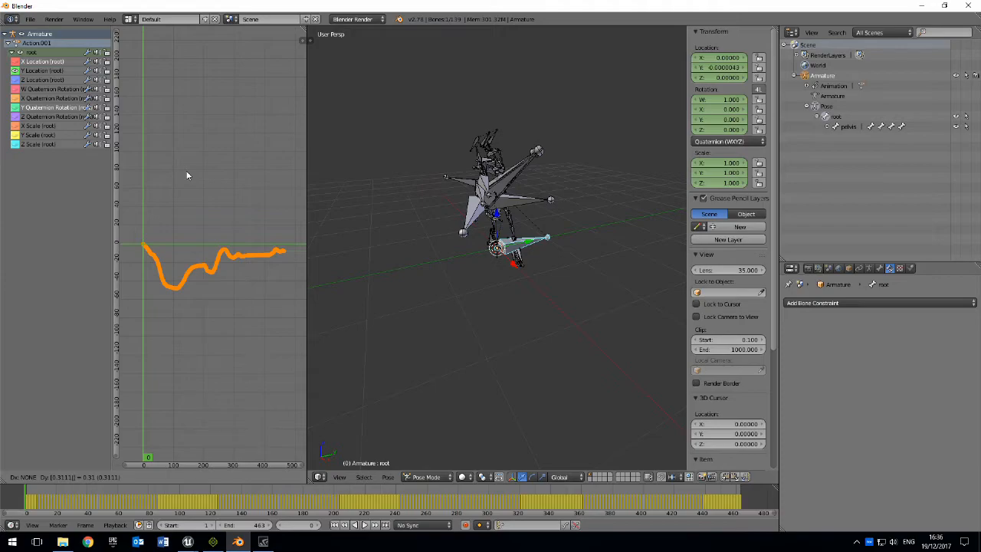
pyautogui.write('043')
pyautogui.press('Return')
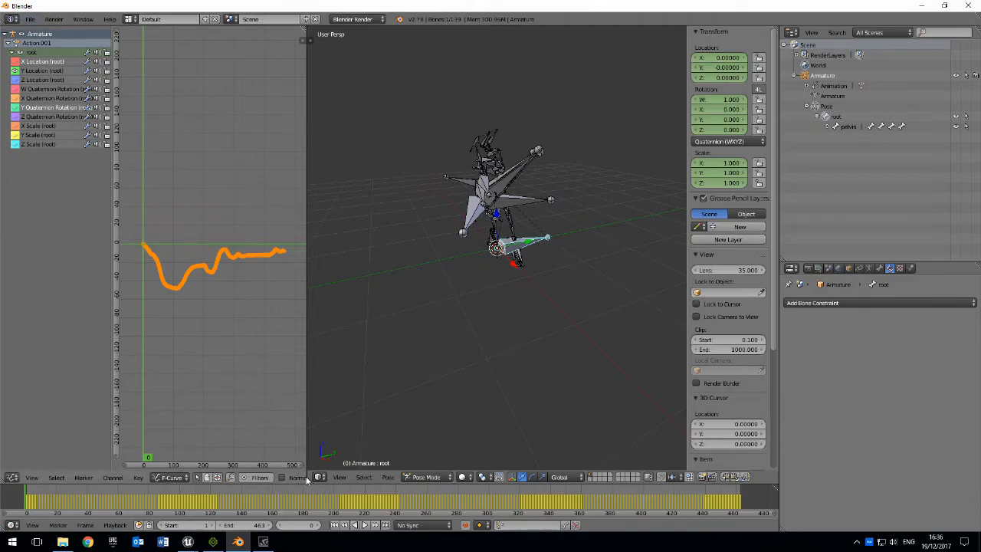
# Merge the Graph Editor area back into the 3D view and switch the armature to Object Mode.
pyautogui.moveTo(308, 481); pyautogui.dragTo(64, 170)
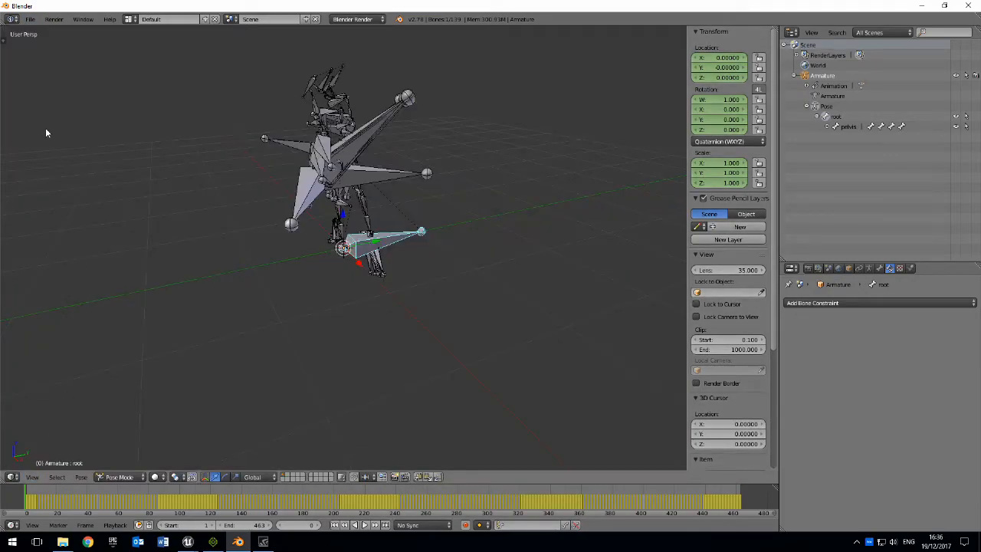
pyautogui.click(29, 21)
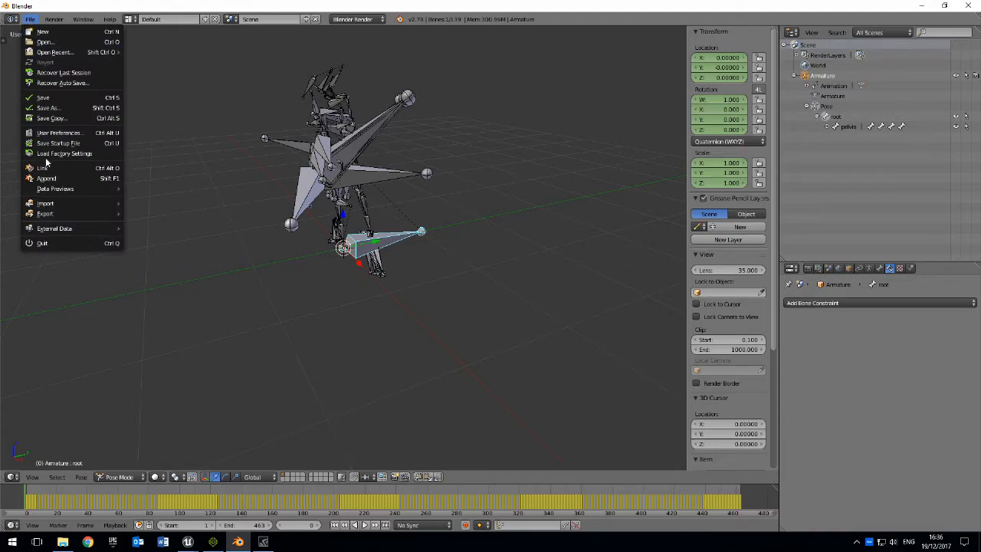
pyautogui.click(119, 476)
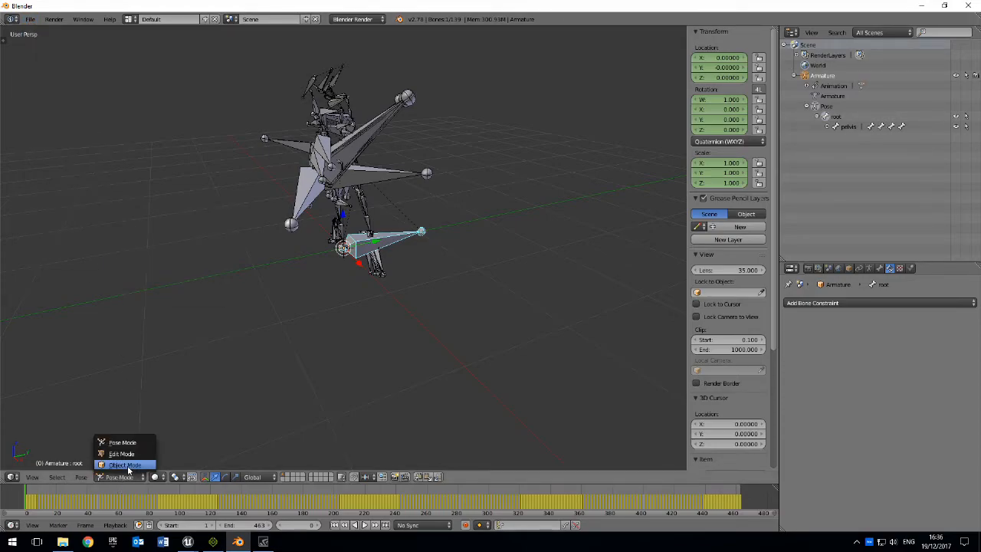
pyautogui.click(122, 465)
# Export the armature as FBX to the Video Tutorial folder, overwriting VideoTutorial_WithRoot_AndCorrectOrigin.fbx.
pyautogui.click(31, 20)
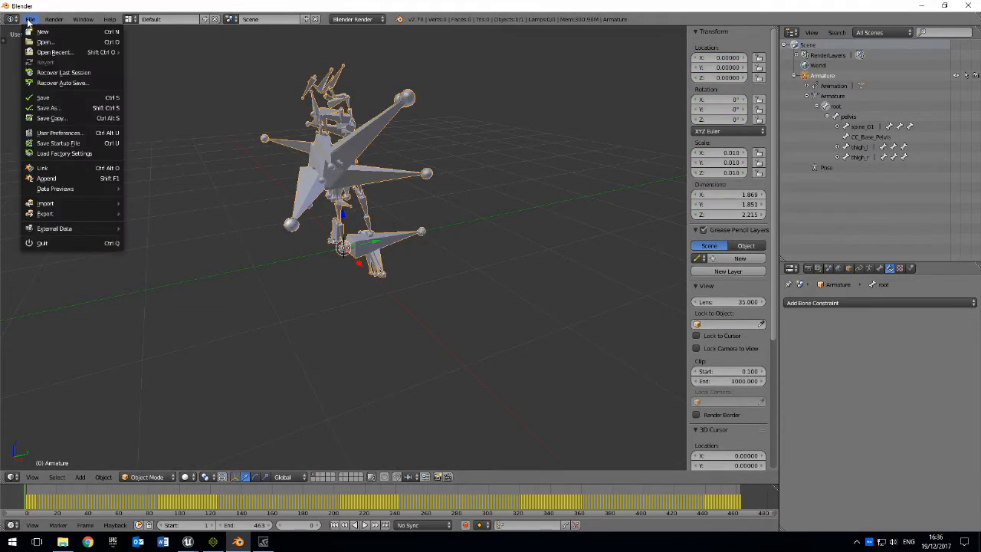
pyautogui.moveTo(108, 216)
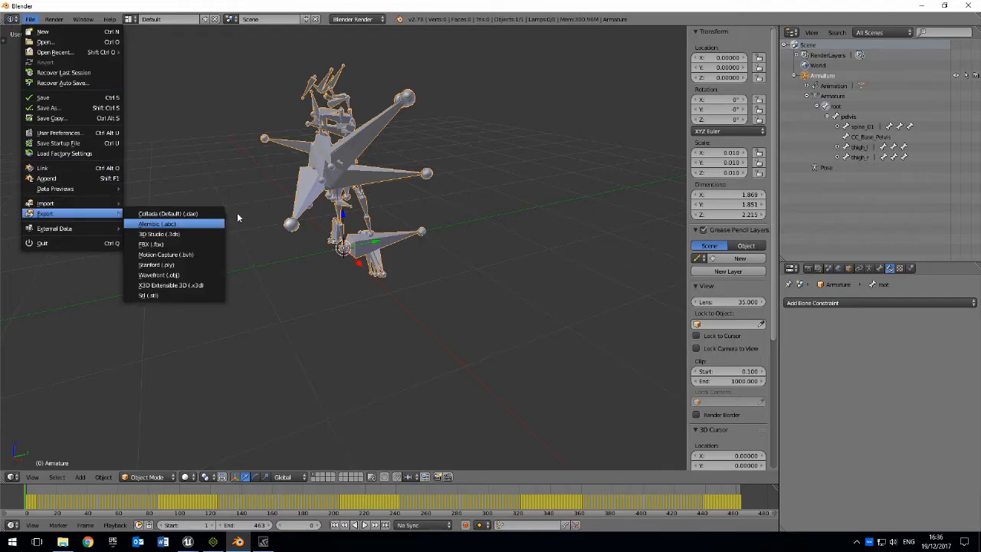
pyautogui.click(152, 245)
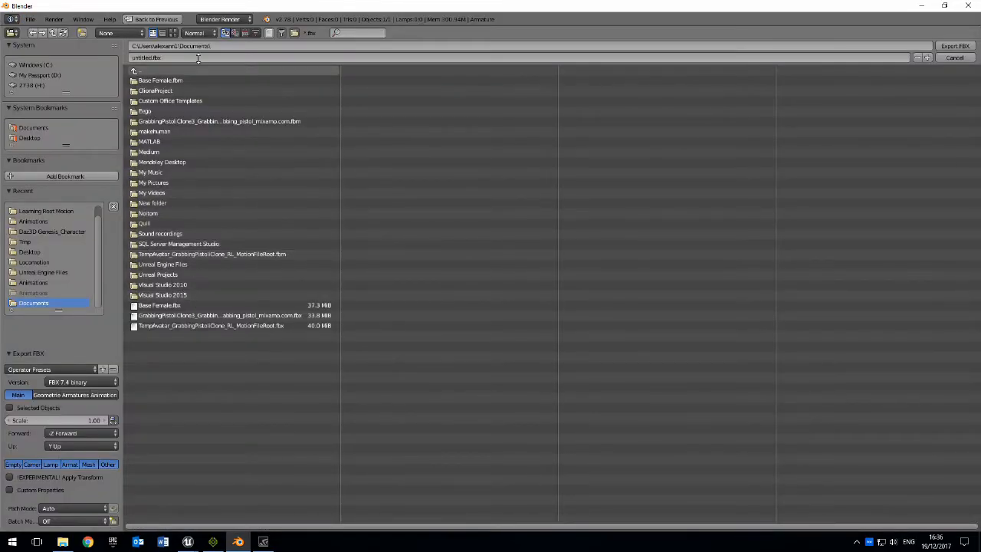
pyautogui.click(223, 45)
pyautogui.hotkey('ctrl', 'v')
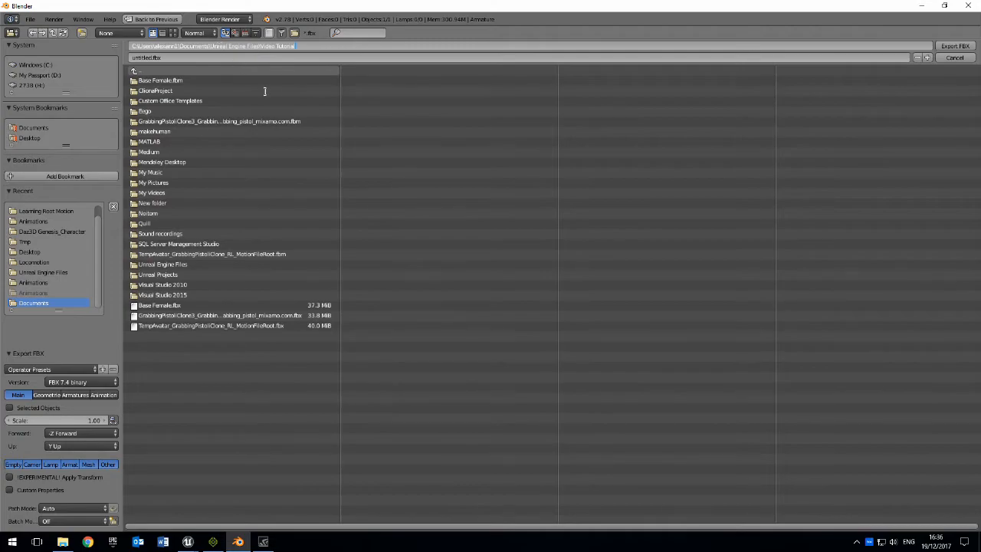
pyautogui.press('Return')
pyautogui.click(196, 111)
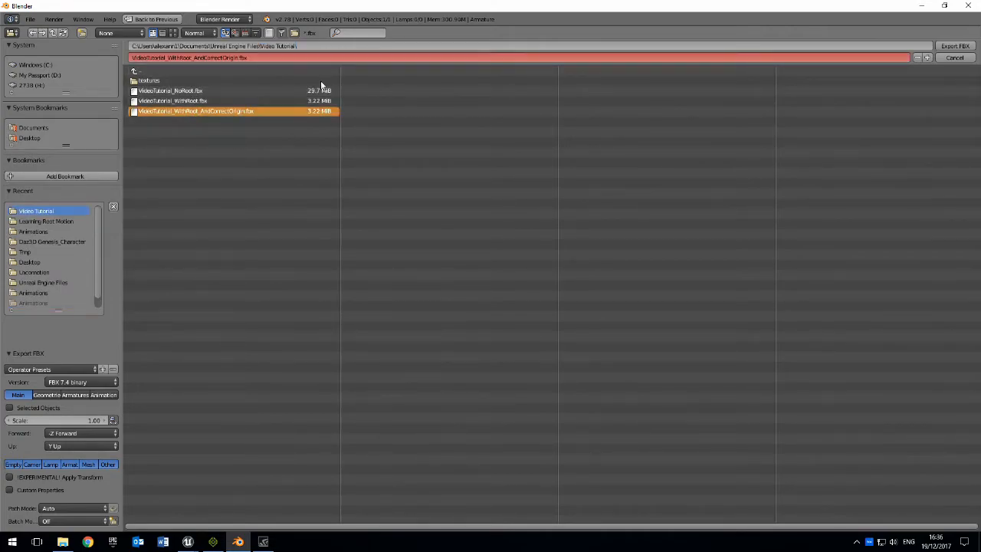
pyautogui.click(961, 48)
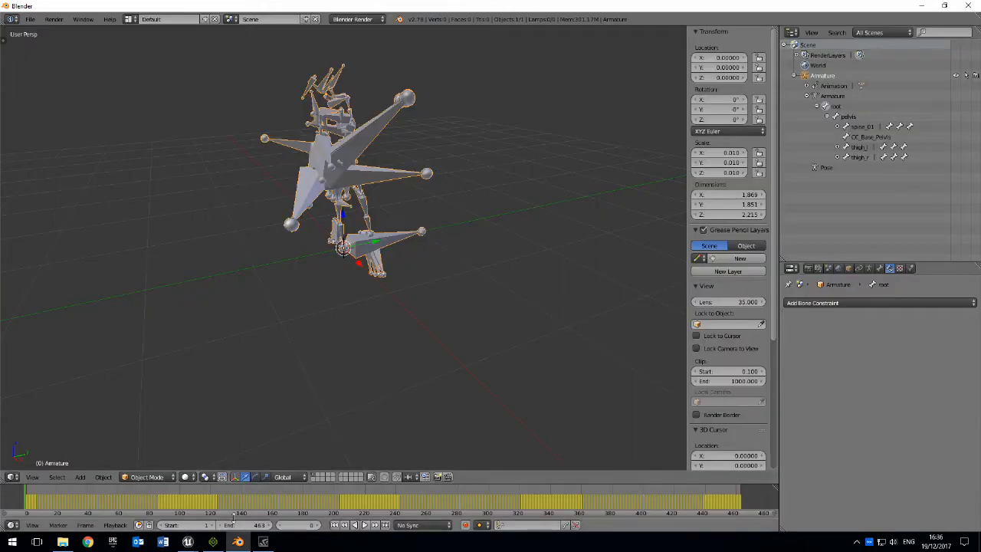
# Switch to the StreamingPractice project in Unreal Editor and force delete the three VideoTutorial_WithRoot animations from the Animations folder.
pyautogui.moveTo(189, 541)
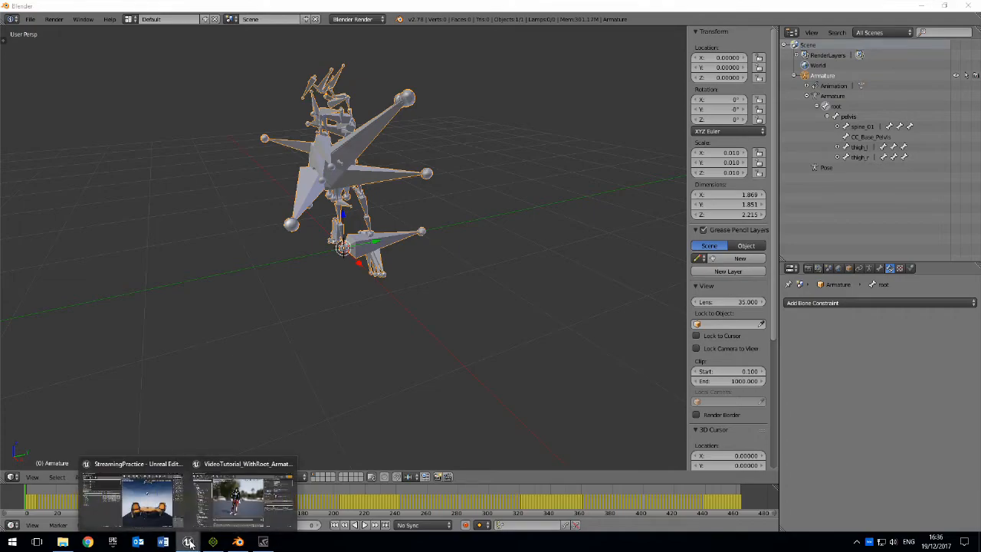
pyautogui.moveTo(158, 503)
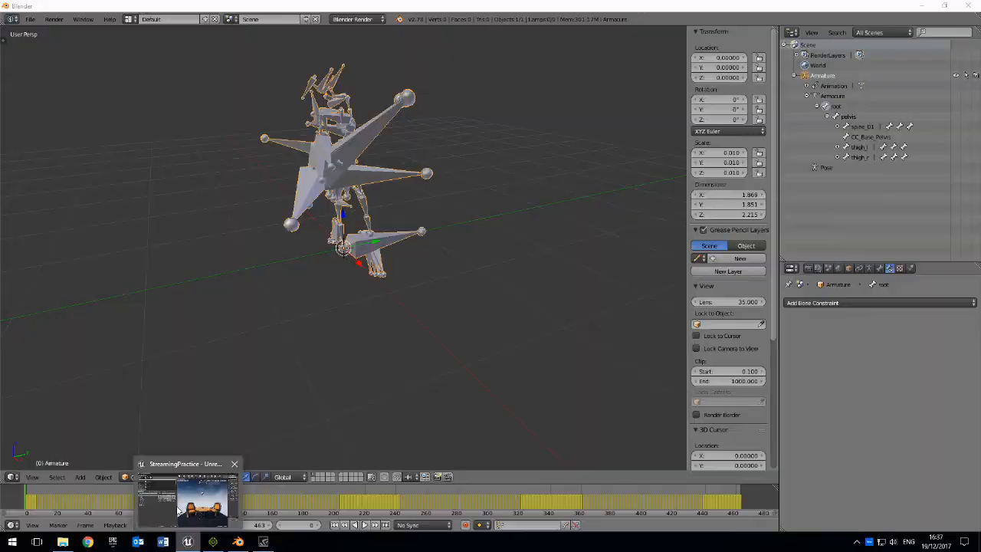
pyautogui.click(184, 497)
pyautogui.click(266, 329)
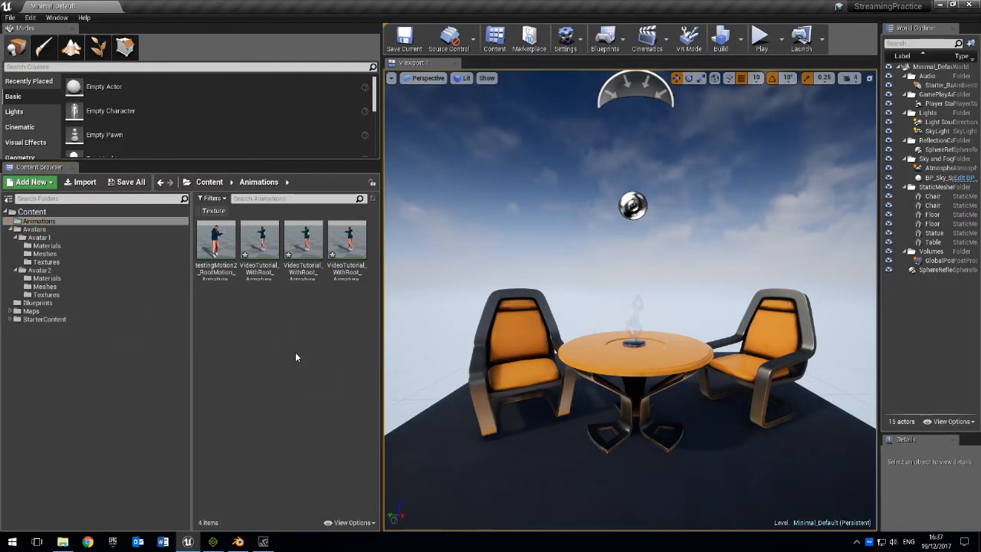
pyautogui.click(222, 243)
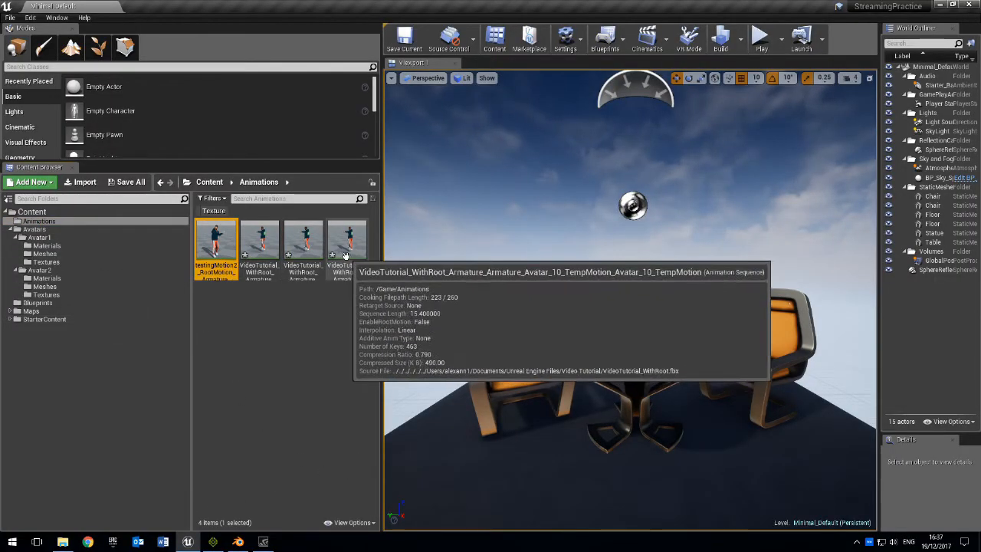
pyautogui.keyDown('shift'); pyautogui.click(345, 254); pyautogui.keyUp('shift')
pyautogui.keyDown('ctrl'); pyautogui.click(216, 242); pyautogui.keyUp('ctrl')
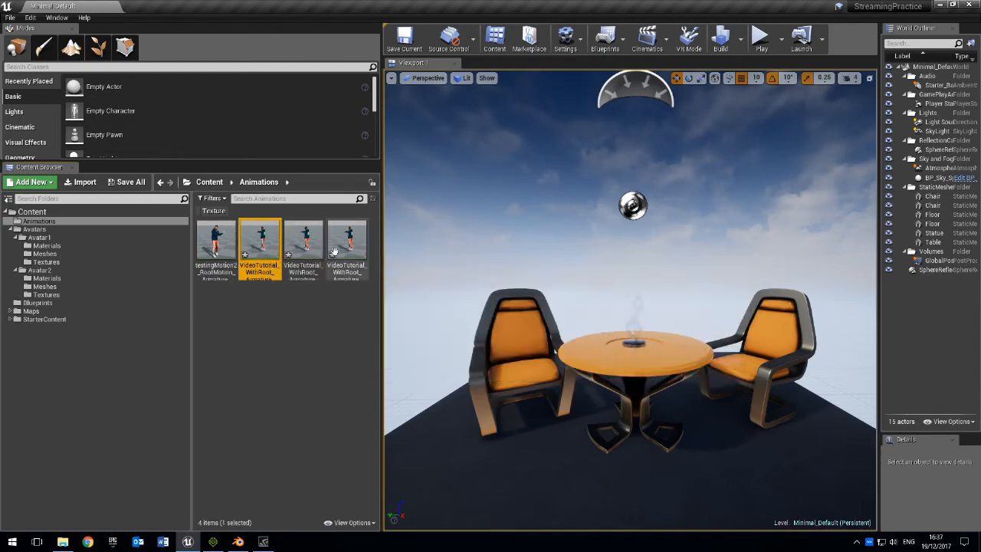
pyautogui.press('Delete')
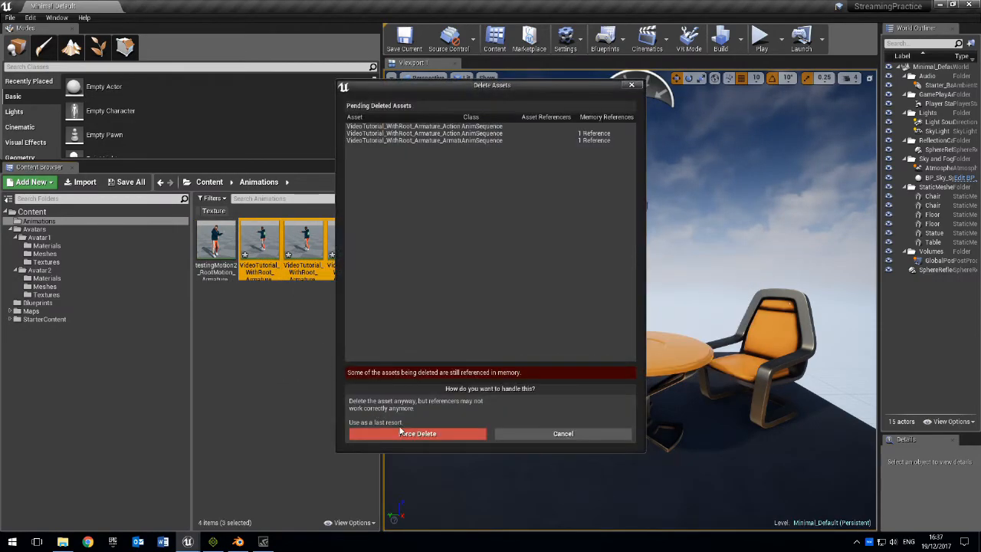
pyautogui.click(402, 433)
# Import VideoTutorial_WithRoot_AndCorrectOrigin.fbx from the Video Tutorial folder into the Animations folder, using iClone_Skeleton as the skeleton.
pyautogui.click(64, 543)
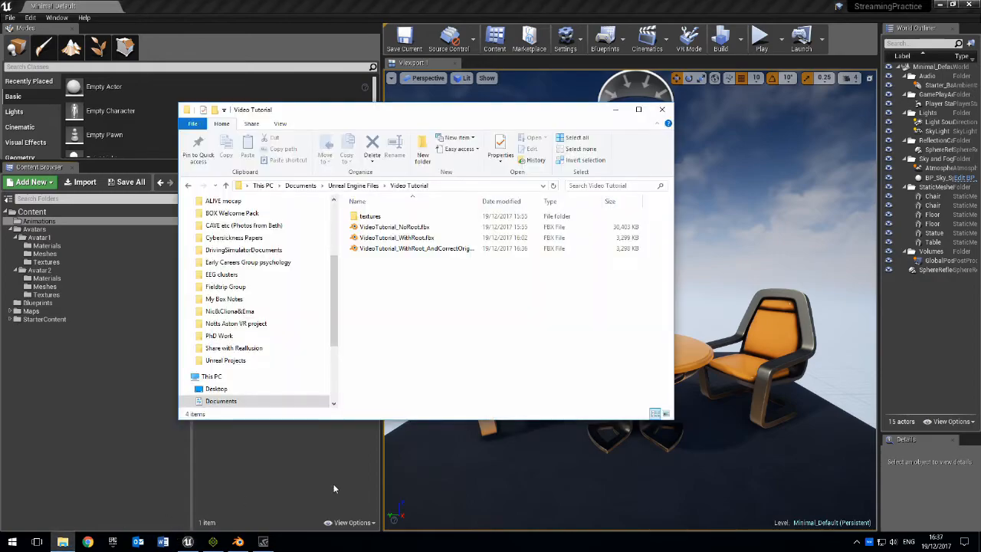
pyautogui.moveTo(454, 109); pyautogui.dragTo(714, 92)
pyautogui.click(667, 231)
pyautogui.moveTo(724, 232); pyautogui.dragTo(282, 273)
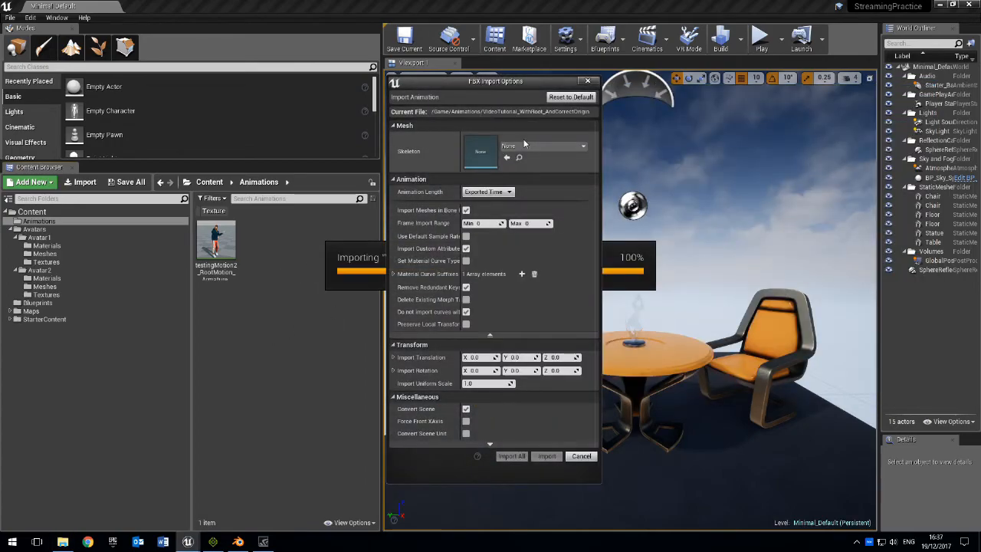
pyautogui.click(524, 145)
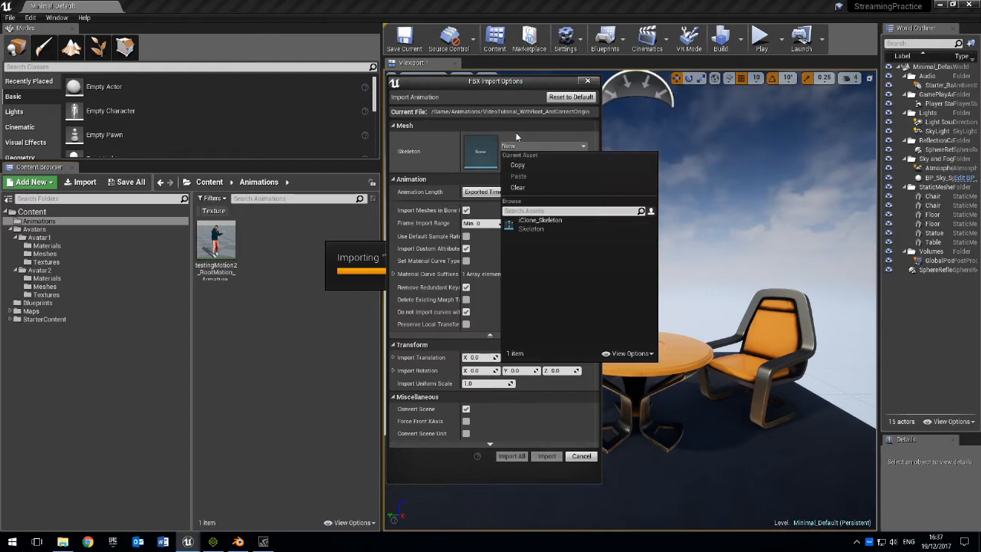
pyautogui.click(531, 227)
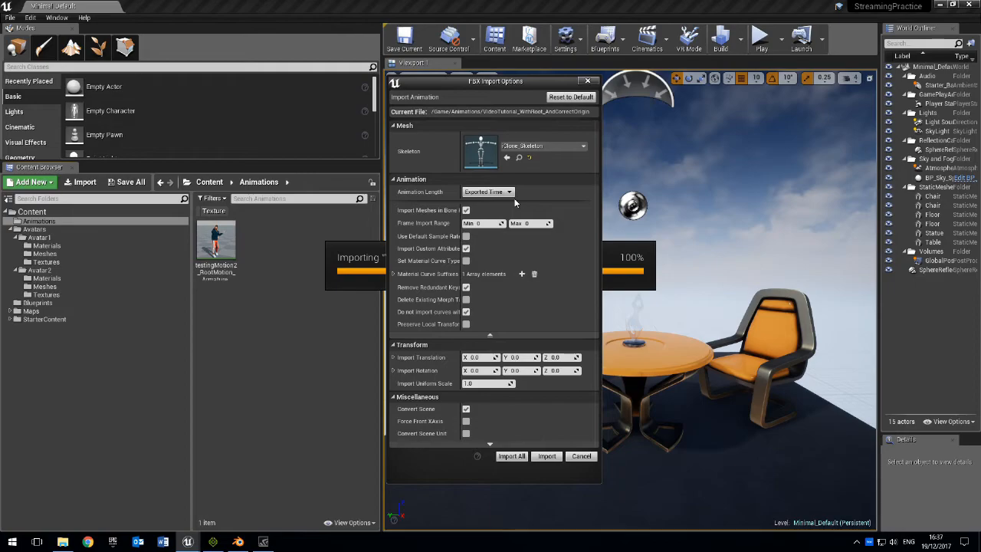
pyautogui.click(513, 456)
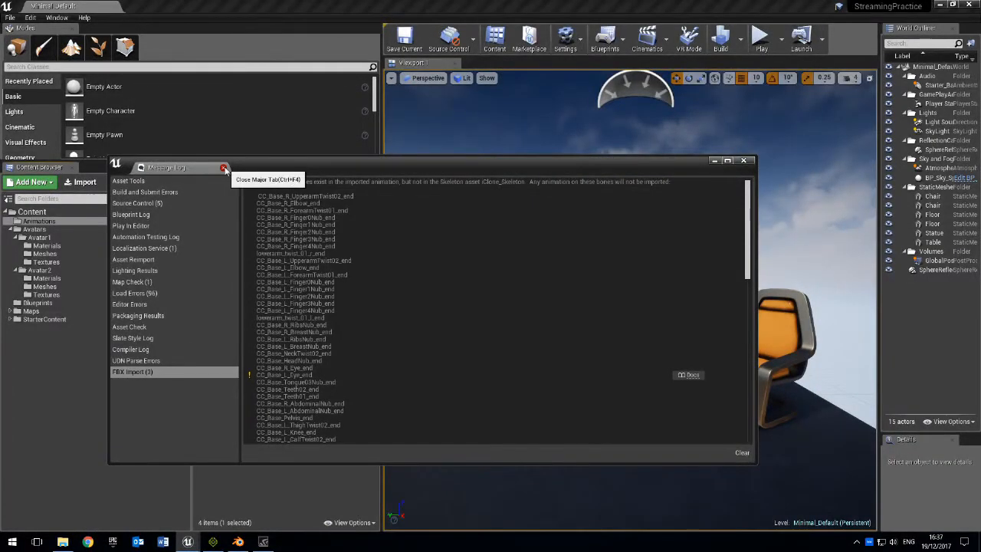
pyautogui.click(223, 168)
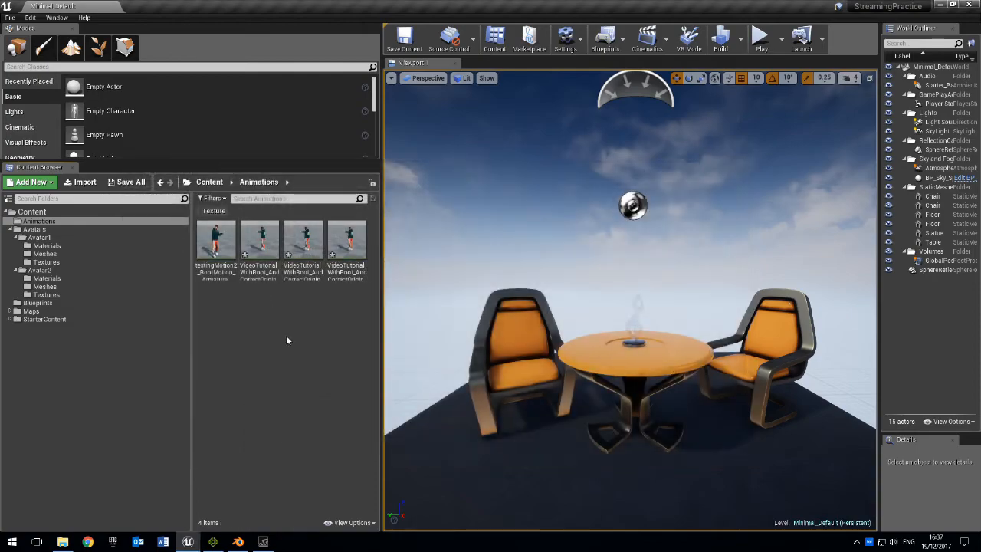
# Open the imported VideoTutorial_WithRoot_AndCorrectOrigin_Armature_Action_001 animation and preview it on the Avatar2 mesh.
pyautogui.doubleClick(305, 234)
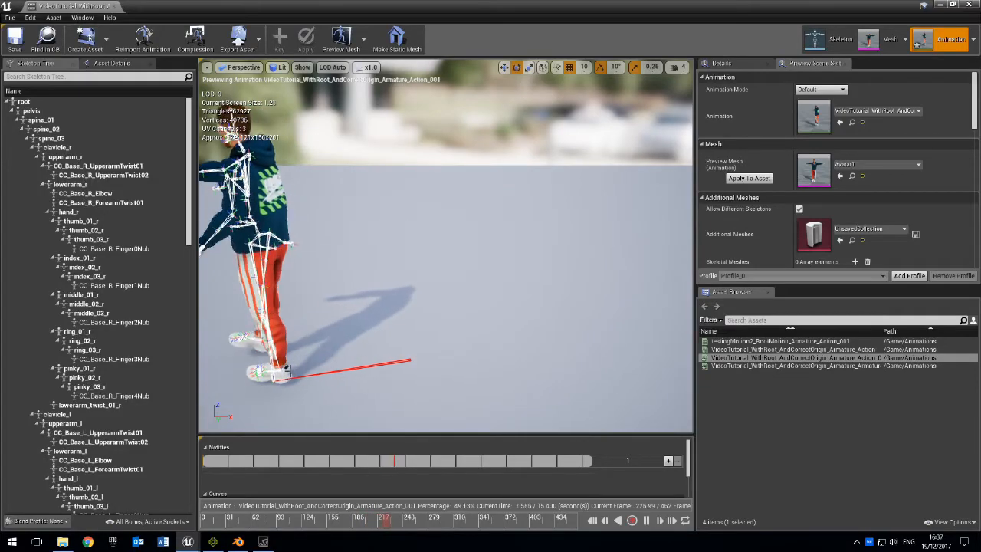
pyautogui.scroll(-5, 272, 375)
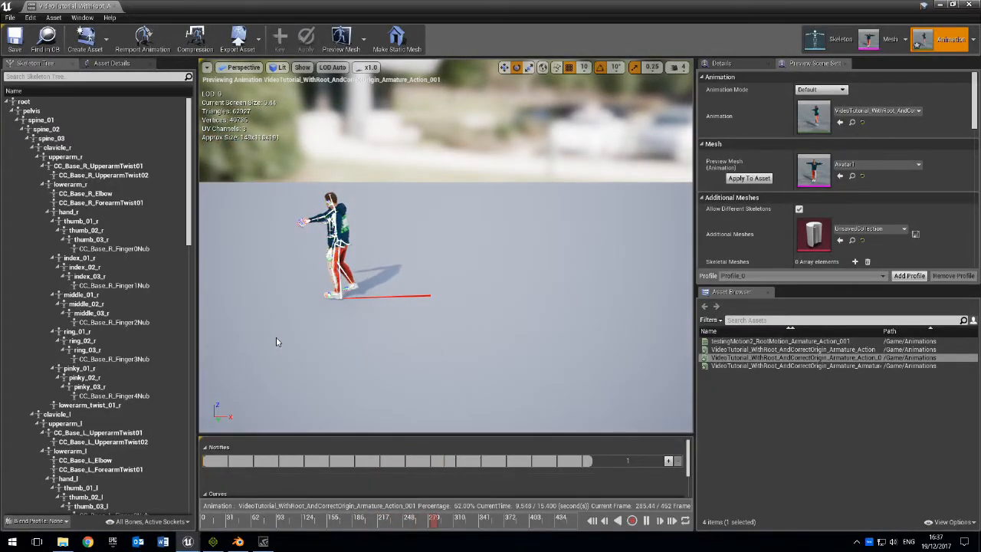
pyautogui.click(877, 164)
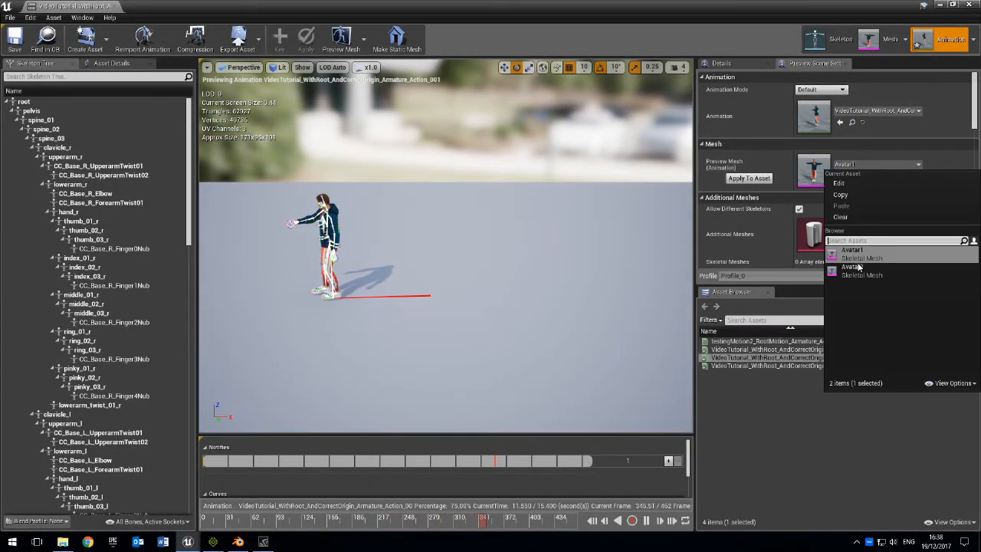
pyautogui.click(843, 247)
pyautogui.moveTo(386, 234); pyautogui.dragTo(291, 218, button='right')
pyautogui.press('w')
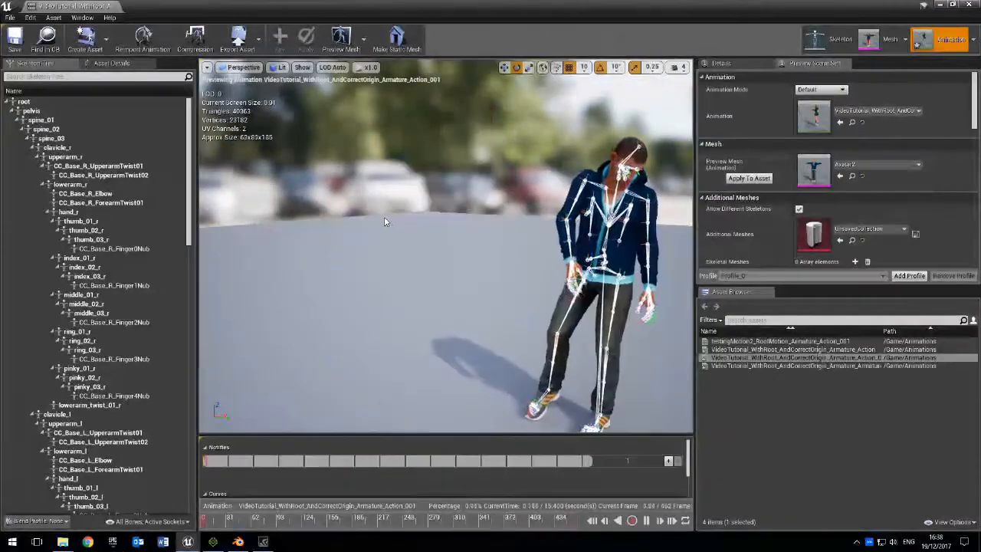
pyautogui.moveTo(385, 235); pyautogui.dragTo(466, 280, button='right')
pyautogui.press('s')
# Hide the skeleton's bones in the preview viewport and view the character's motion without them.
pyautogui.click(302, 67)
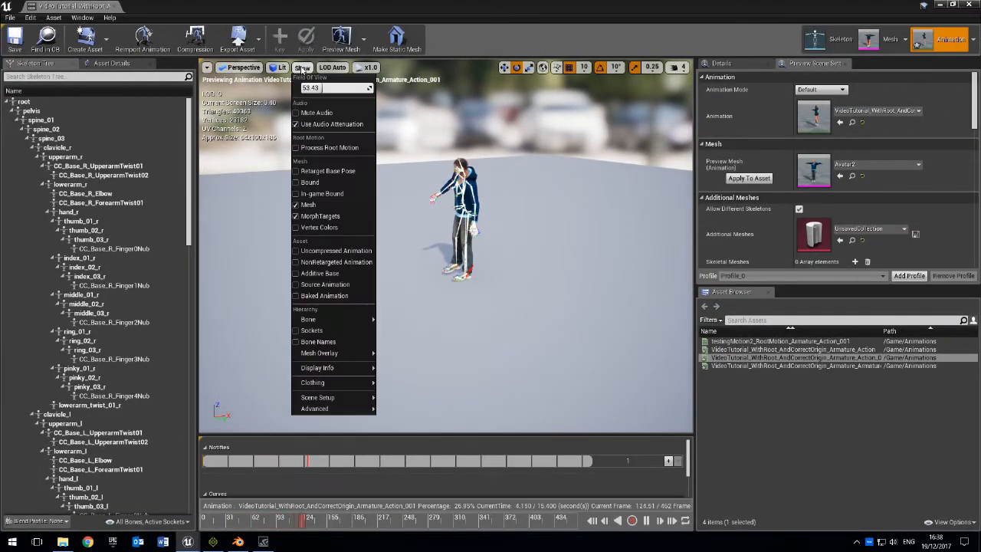
pyautogui.moveTo(322, 320)
pyautogui.click(400, 362)
pyautogui.moveTo(421, 345)
pyautogui.mouseDown(button='right')
pyautogui.moveTo(417, 311)
pyautogui.moveTo(452, 367)
pyautogui.mouseUp(button='right')
pyautogui.press('w')
pyautogui.press('a')
pyautogui.moveTo(389, 307); pyautogui.dragTo(456, 264, button='right')
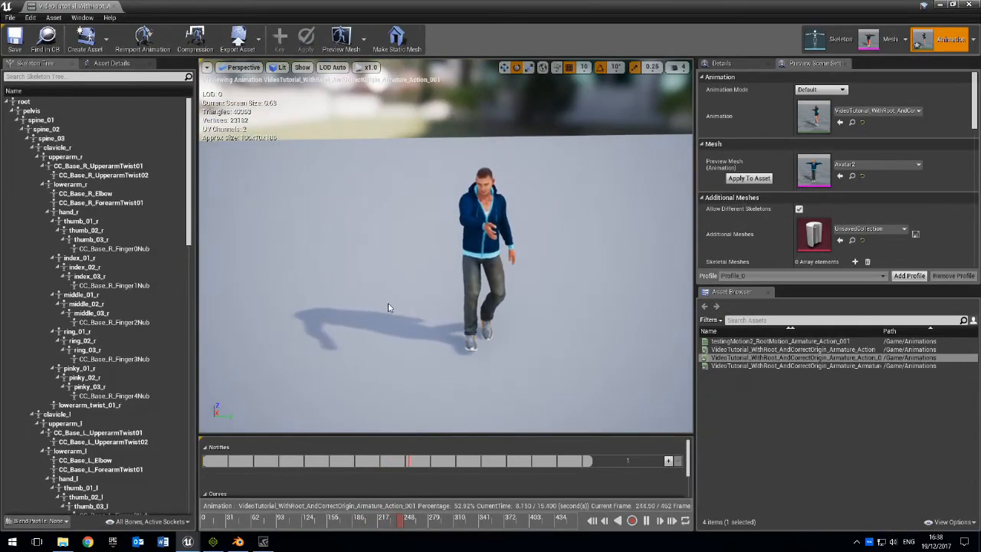